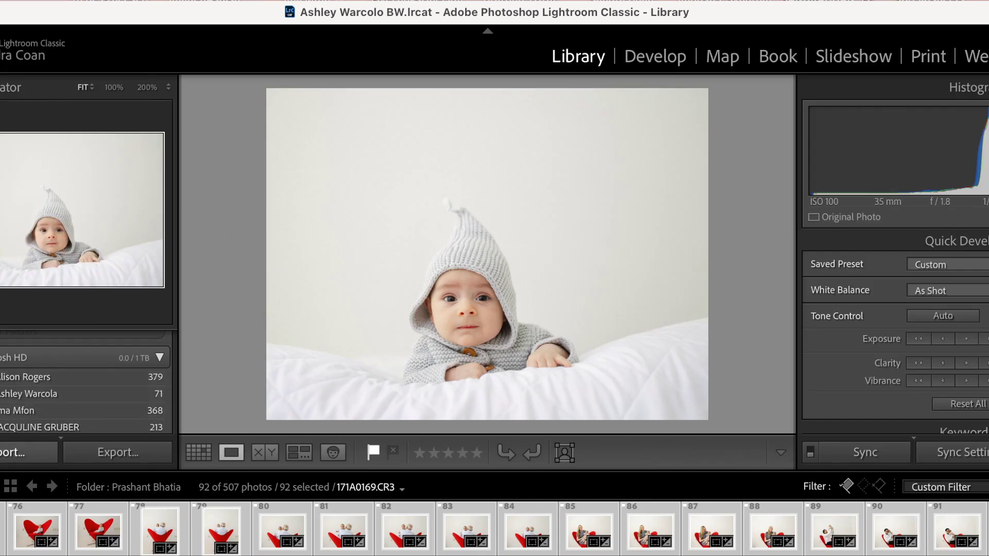
- Import all photos from the Imagen Tutorial folder into the catalog with Add, leaving the files where they are
{"action": "key", "text": "super+shift+i"}
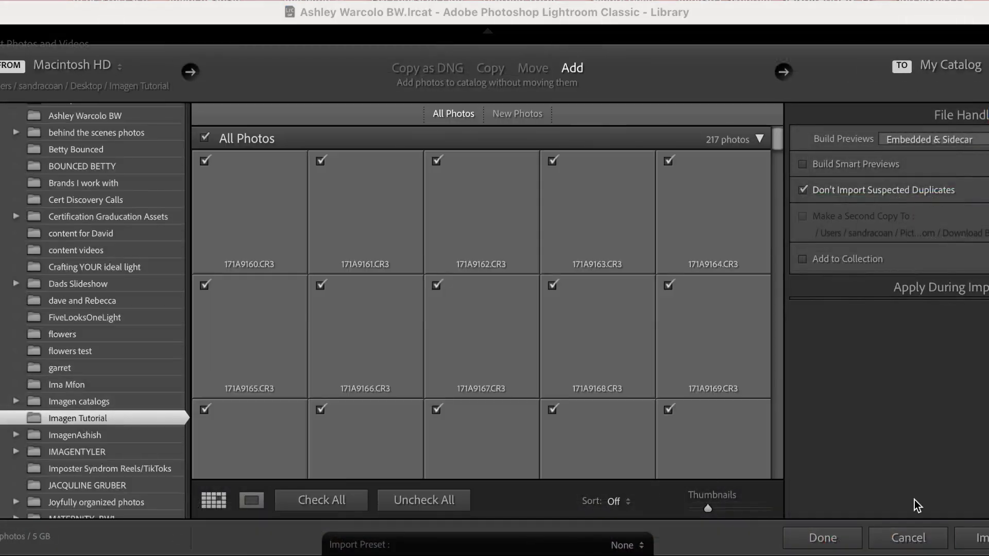
{"action": "left_click", "coordinate": [973, 537]}
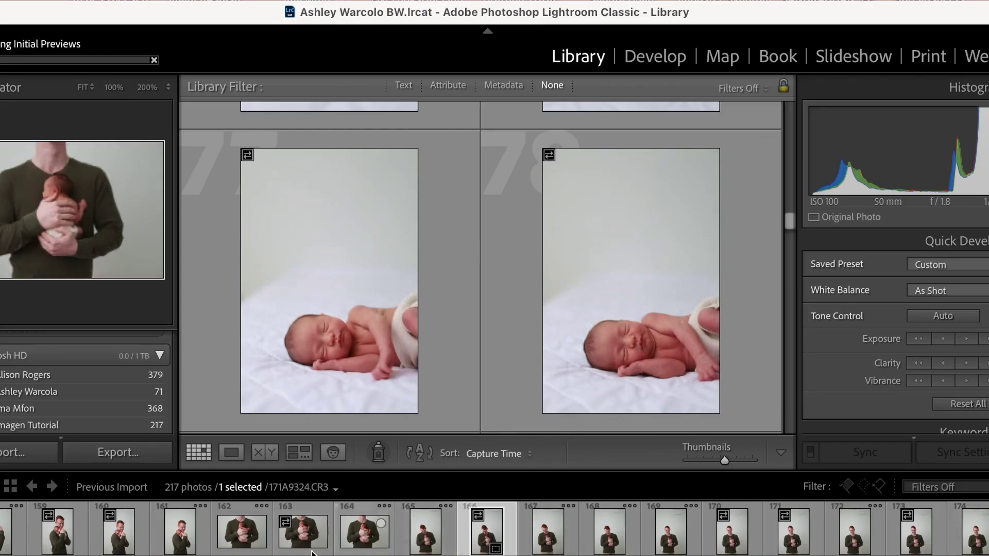
- Return to the start of the imported photos and open the first one, 171A9160.CR3, in Loupe view
{"action": "scroll", "coordinate": [324, 538], "scroll_direction": "left", "scroll_amount": 10}
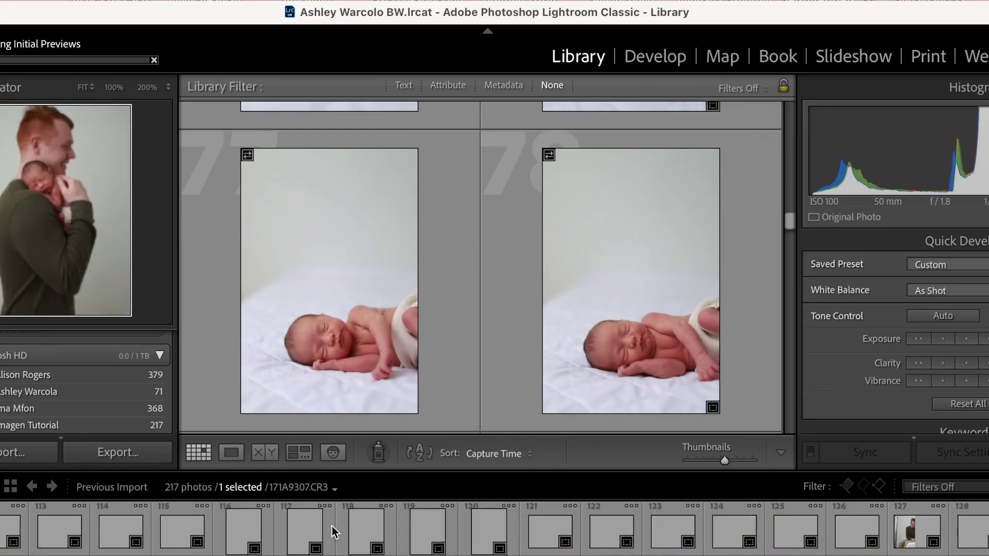
{"action": "scroll", "coordinate": [334, 532], "scroll_direction": "left", "scroll_amount": 20}
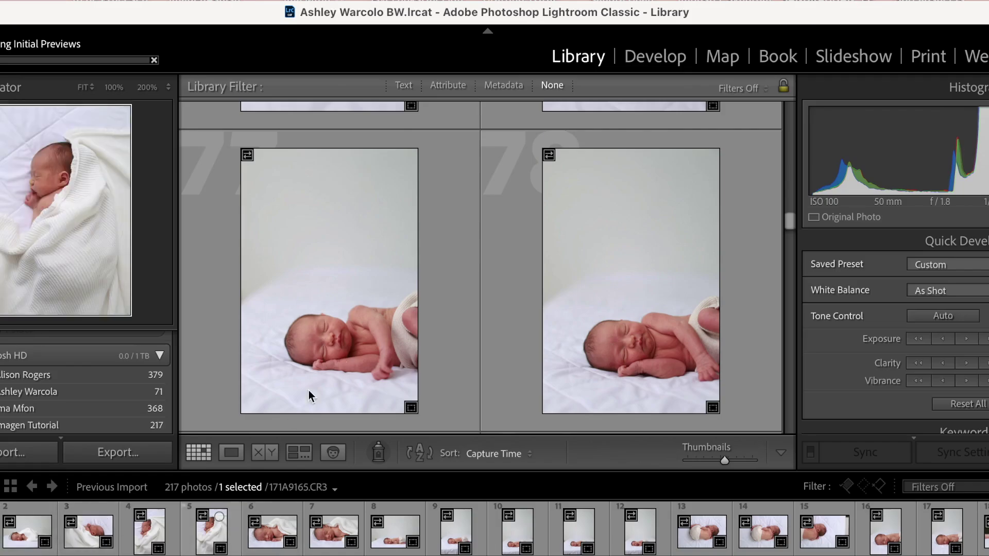
{"action": "scroll", "coordinate": [354, 342], "scroll_direction": "up", "scroll_amount": 5}
{"action": "scroll", "coordinate": [354, 342], "scroll_direction": "up", "scroll_amount": 3}
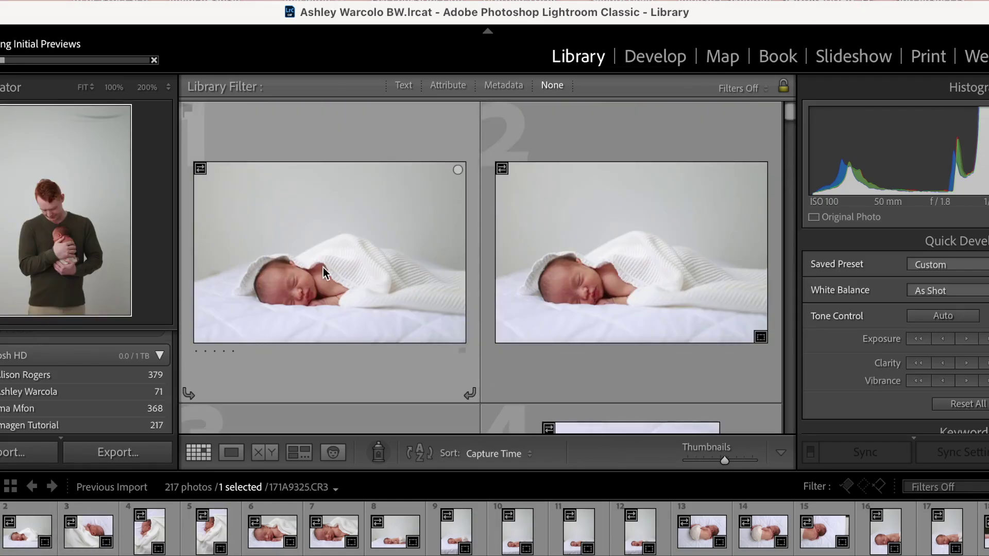
{"action": "left_click", "coordinate": [340, 133]}
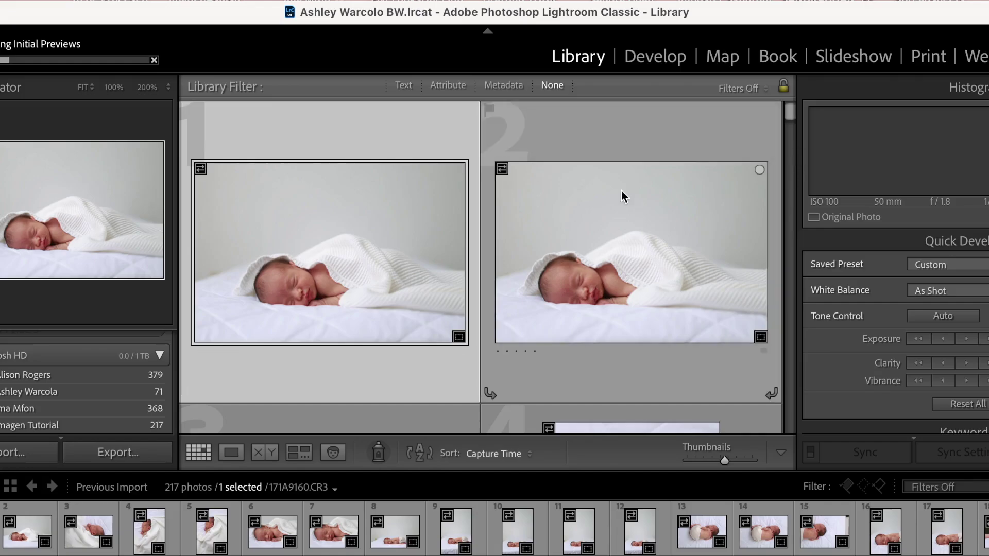
{"action": "double_click", "coordinate": [444, 224]}
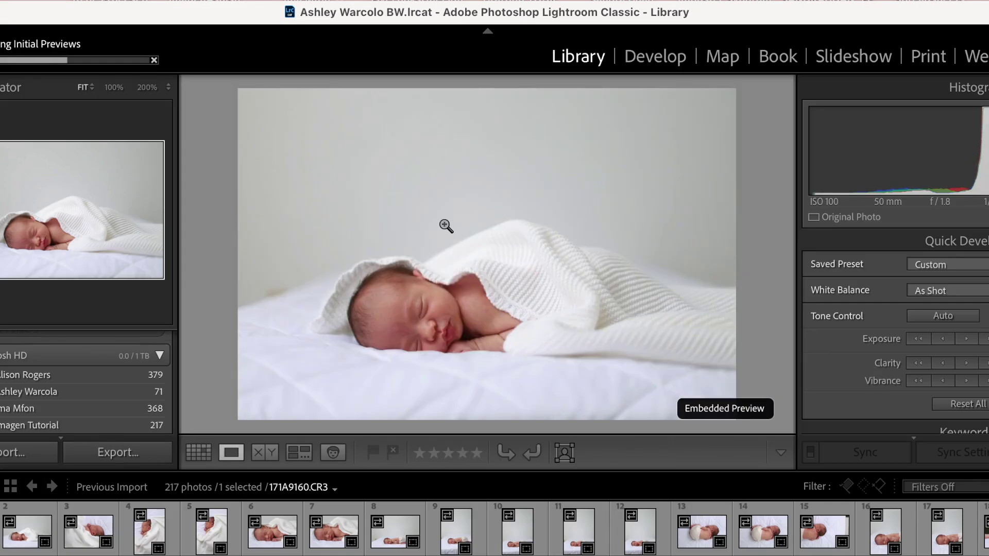
- Flag photo 171A9161.CR3 as a pick and mark 171A9162.CR3 as rejected
{"action": "key", "text": "Right"}
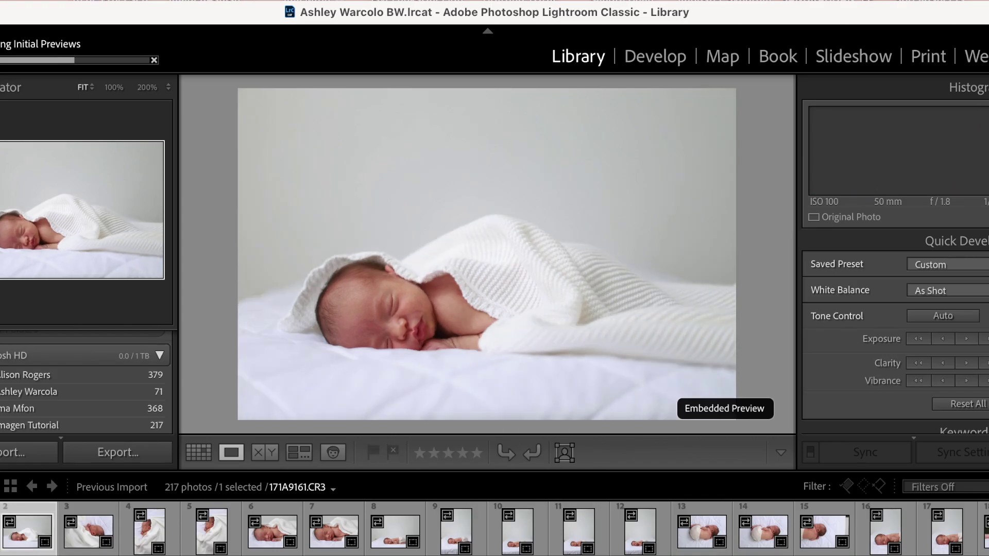
{"action": "key", "text": "p"}
{"action": "key", "text": "p"}
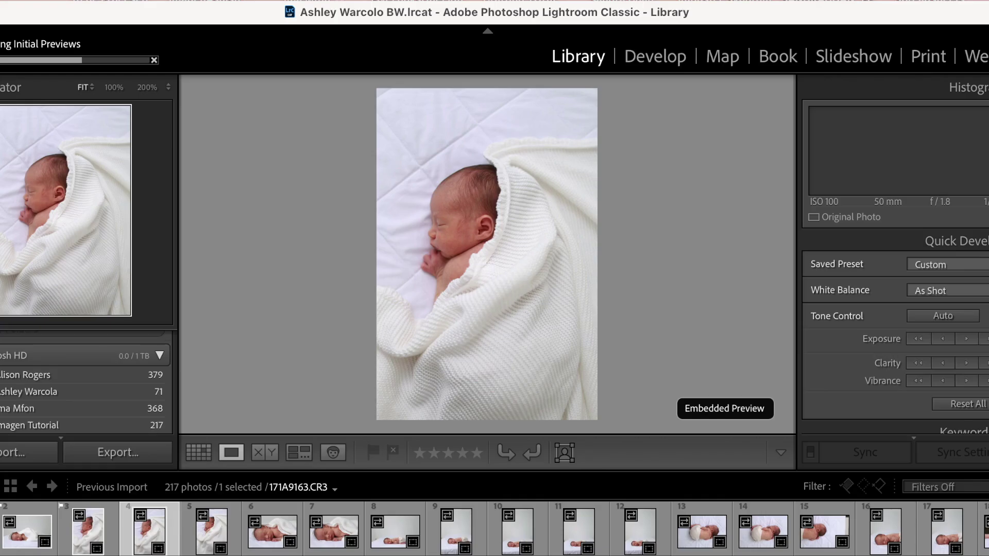
{"action": "key", "text": "Left"}
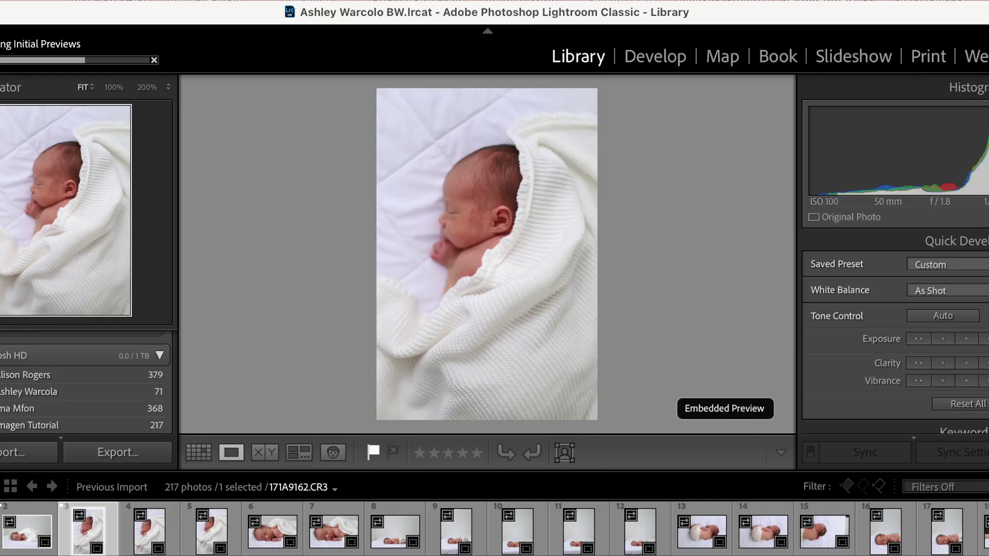
{"action": "key", "text": "x"}
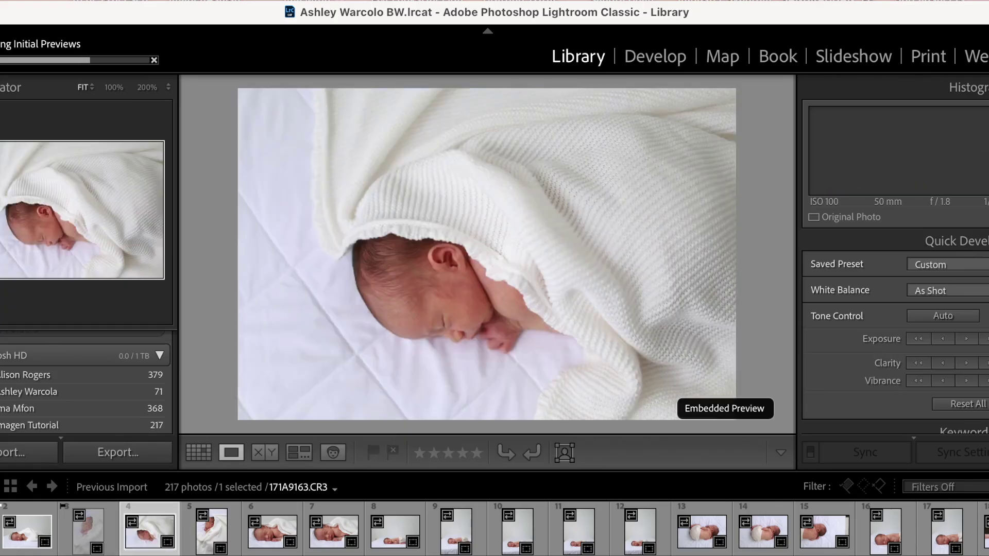
- Flag photos 4, 6, 7, 8, 10 and 12 as picks and reject photos 5, 9 and 11
{"action": "key", "text": "p"}
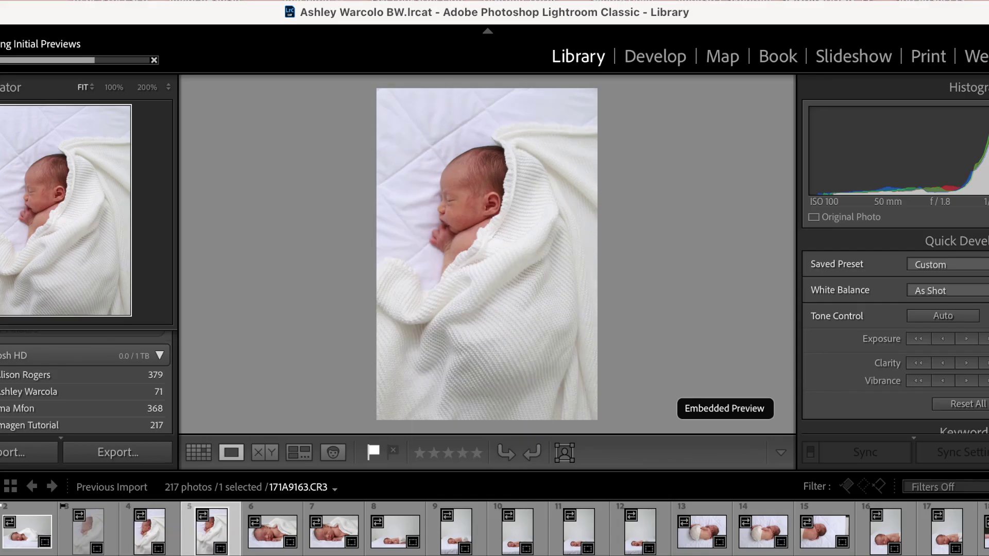
{"action": "key", "text": "x"}
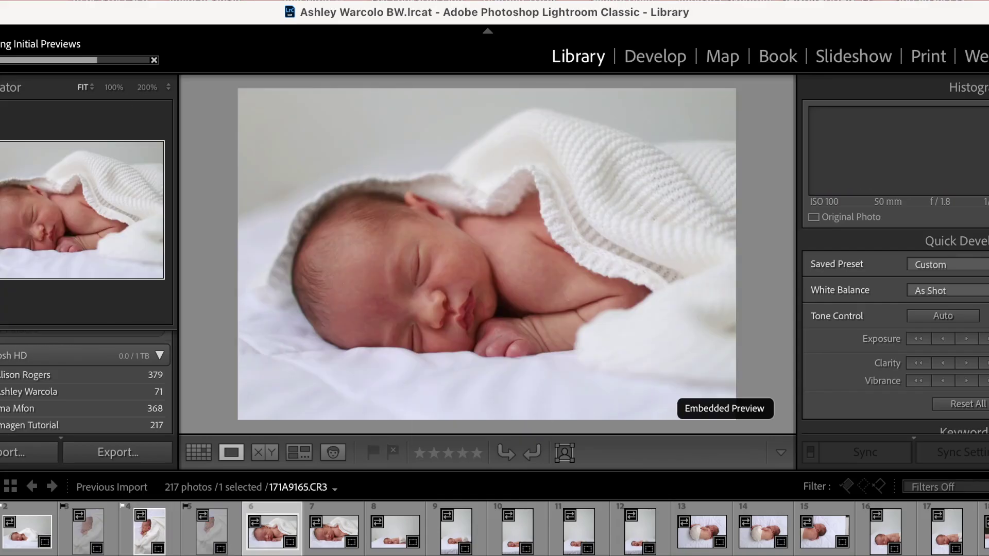
{"action": "key", "text": "p"}
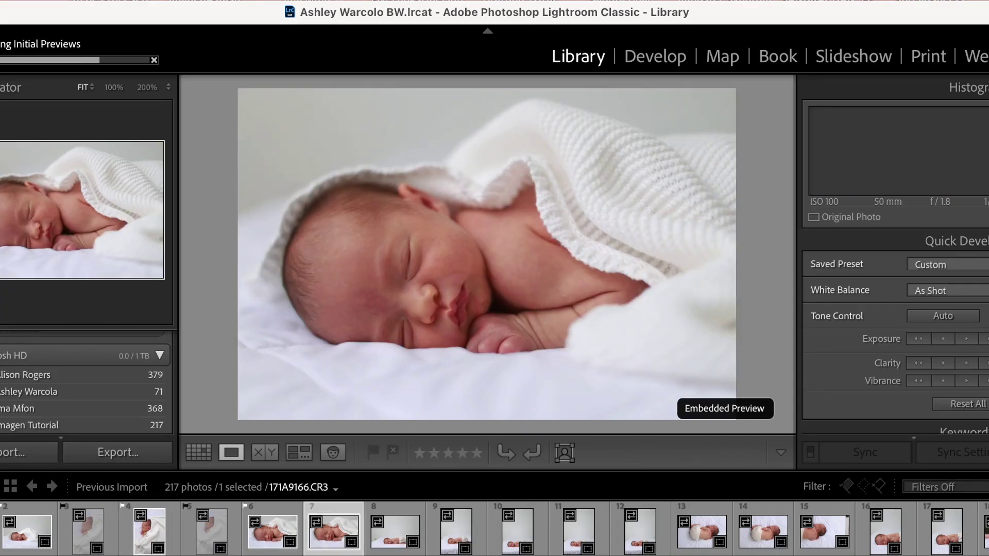
{"action": "key", "text": "p"}
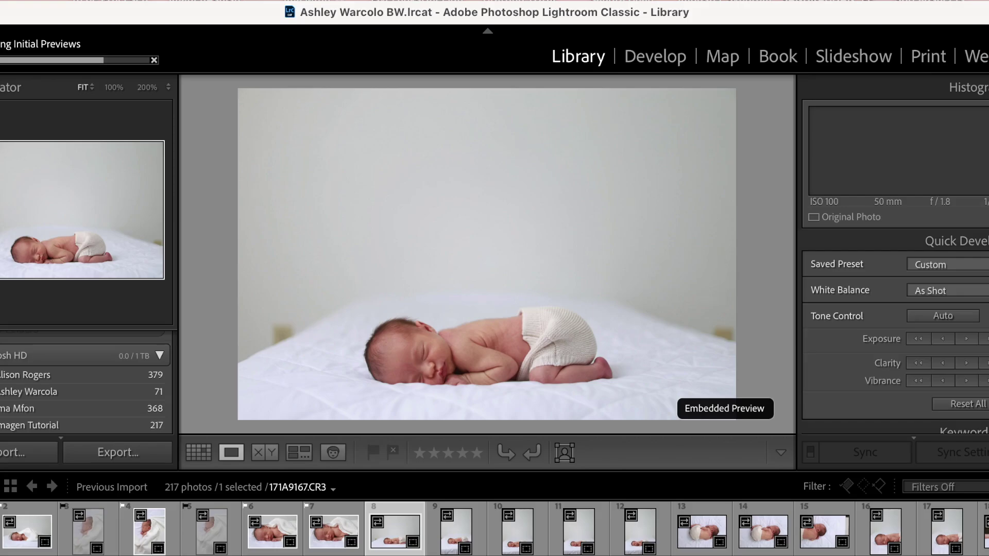
{"action": "key", "text": "p"}
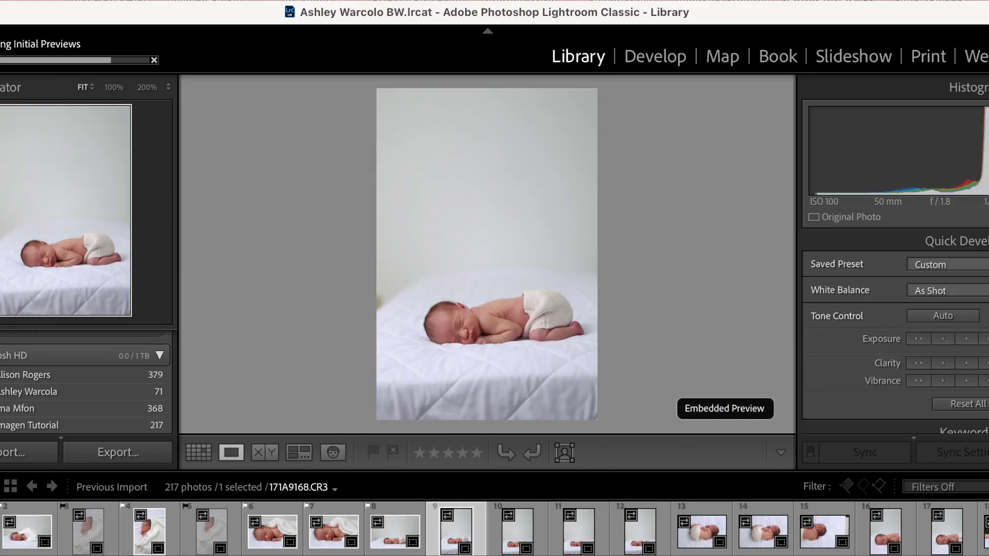
{"action": "key", "text": "x"}
{"action": "key", "text": "p"}
{"action": "key", "text": "x"}
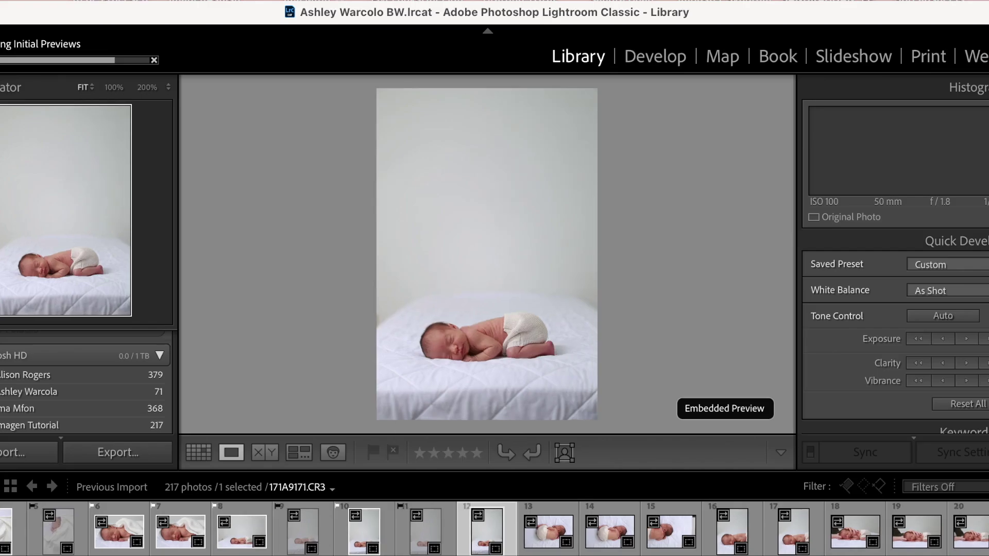
{"action": "key", "text": "p"}
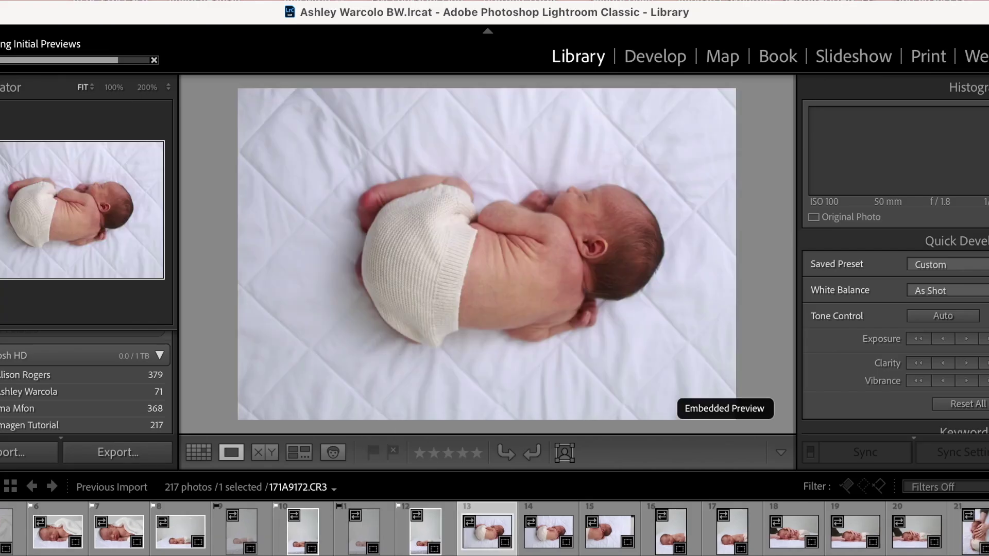
- Rotate photos 13 and 14 counterclockwise, flagging 14 as a pick and rejecting 13 and 15
{"action": "key", "text": "super+bracketleft"}
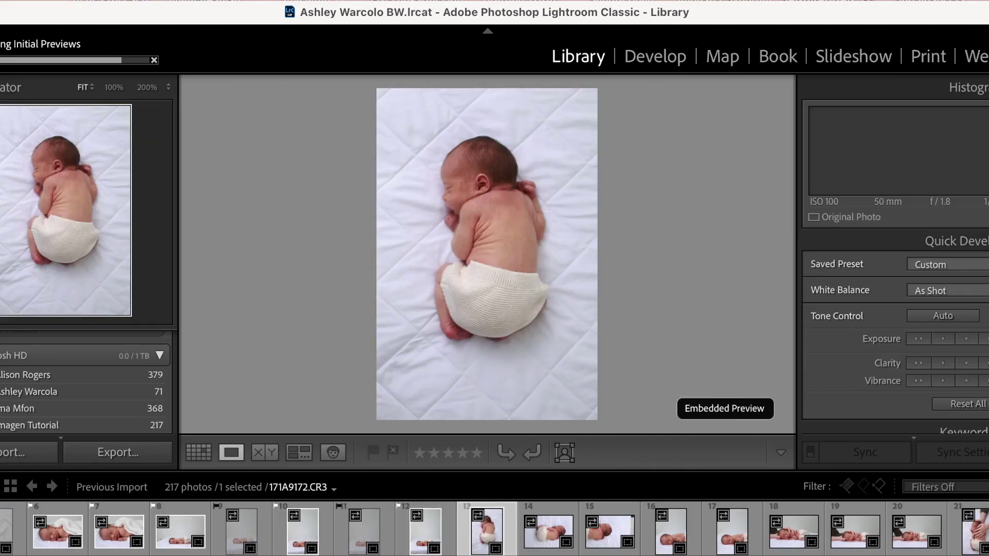
{"action": "key", "text": "x"}
{"action": "key", "text": "super+bracketleft"}
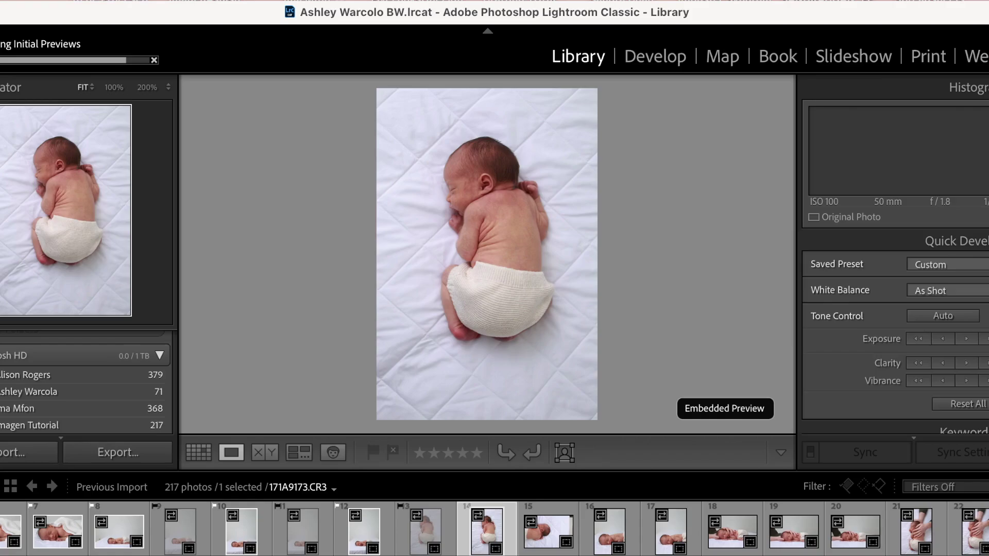
{"action": "key", "text": "p"}
{"action": "key", "text": "x"}
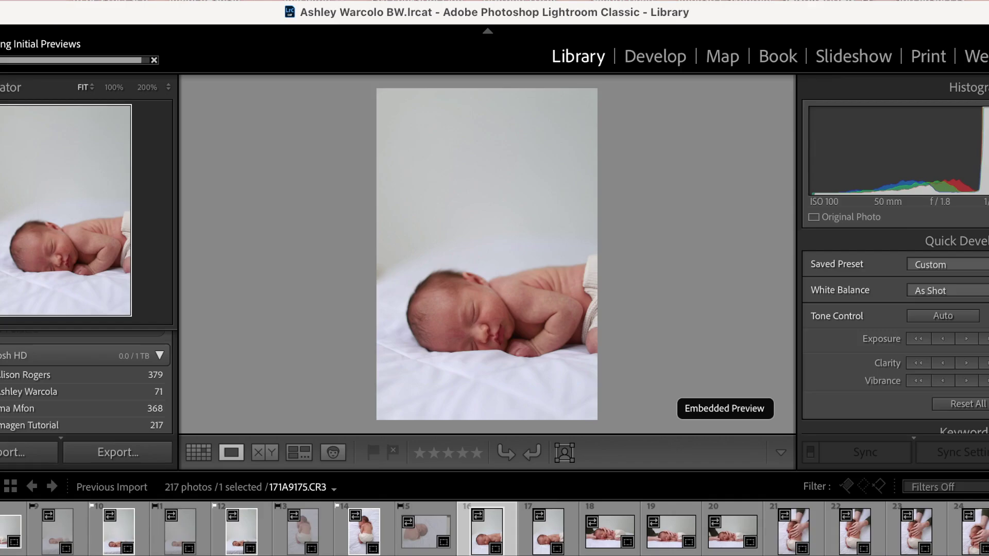
- Flag photos 16, 18, 20, 21 and 22 as picks and reject photos 17, 19 and 23
{"action": "key", "text": "p"}
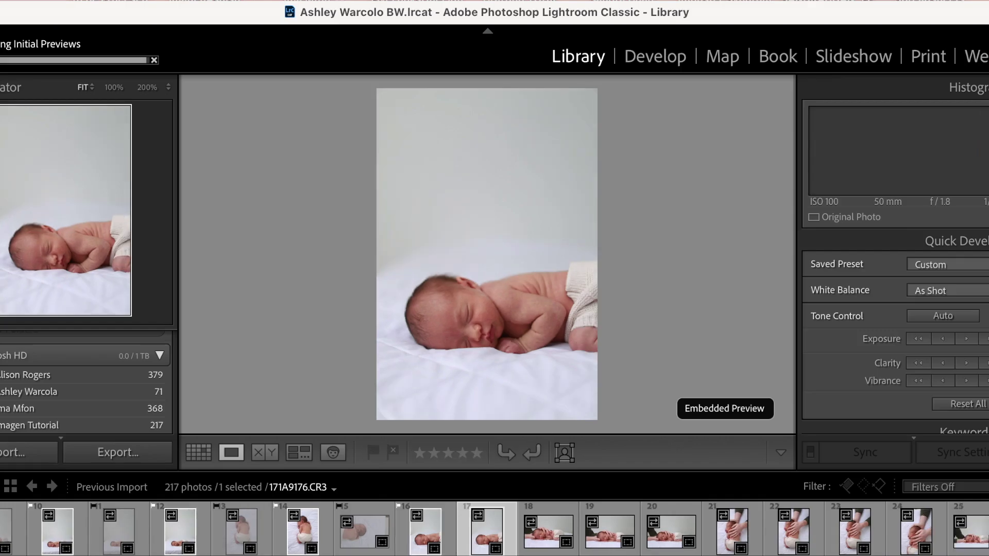
{"action": "key", "text": "x"}
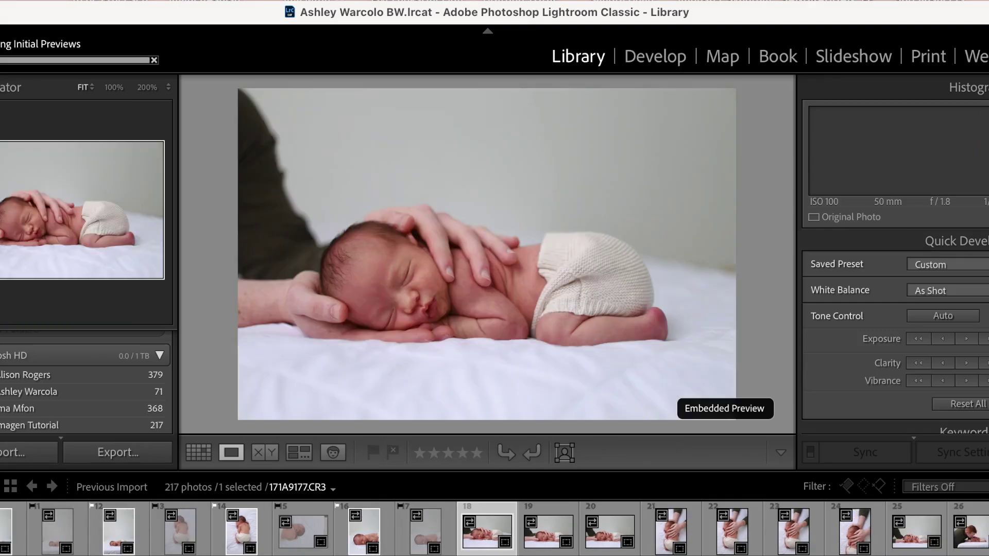
{"action": "key", "text": "p"}
{"action": "key", "text": "x"}
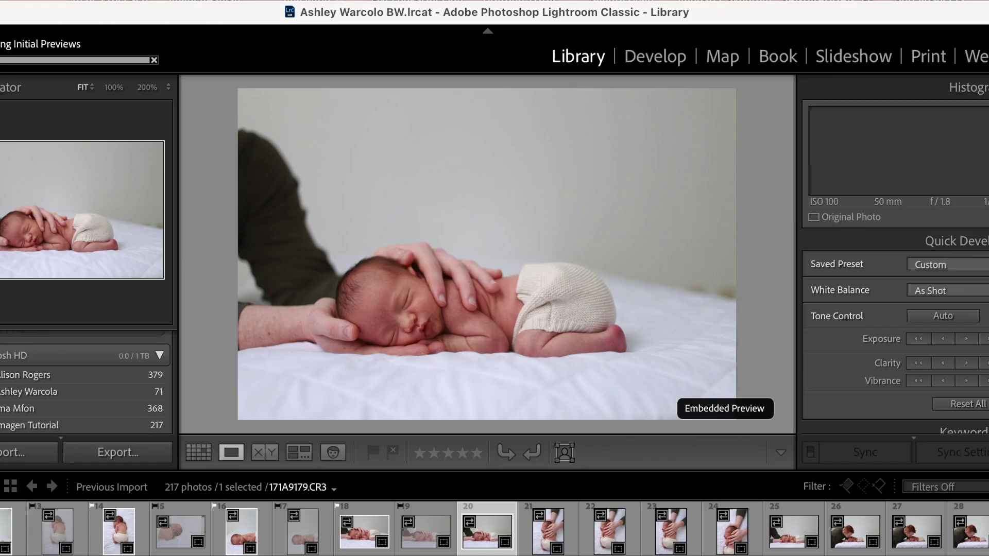
{"action": "key", "text": "p"}
{"action": "key", "text": "p"}
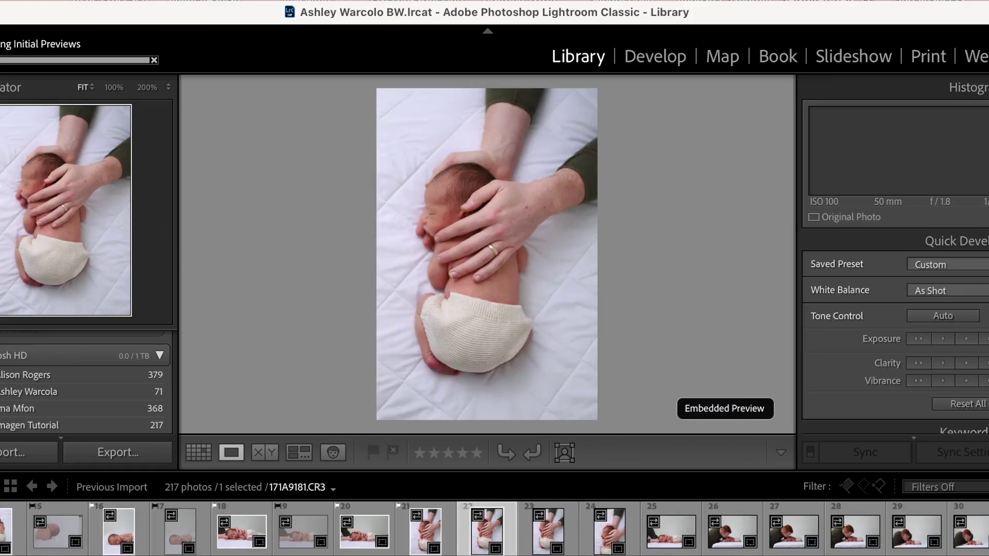
{"action": "key", "text": "p"}
{"action": "key", "text": "x"}
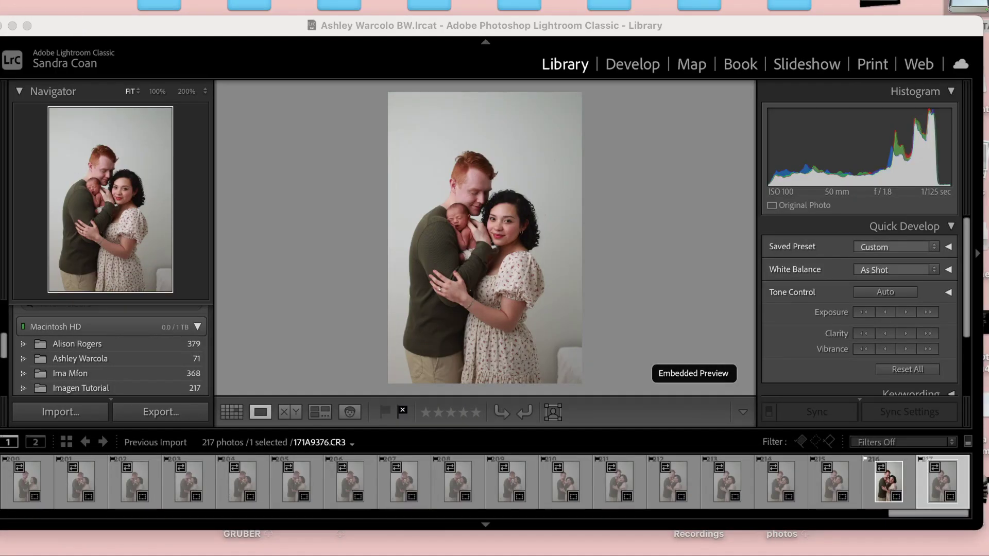
- Enable the library filters and filter the imported photos by flag to show Flagged Only
{"action": "left_click", "coordinate": [66, 31]}
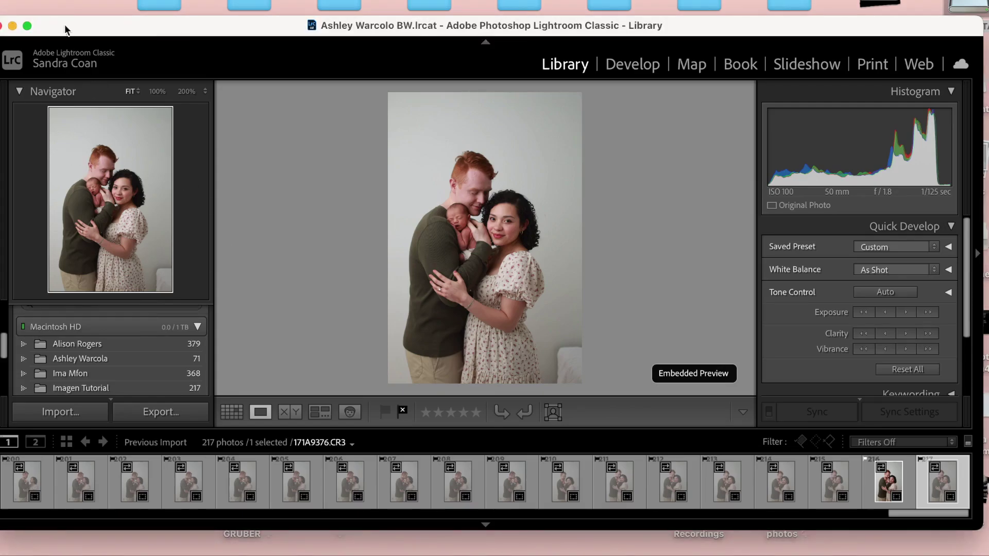
{"action": "left_click", "coordinate": [155, 1]}
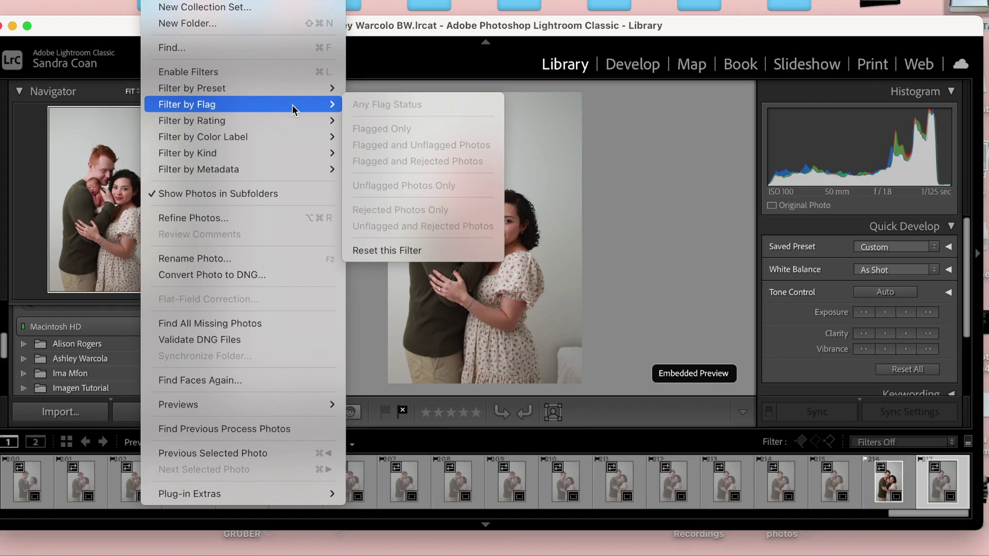
{"action": "left_click", "coordinate": [254, 72]}
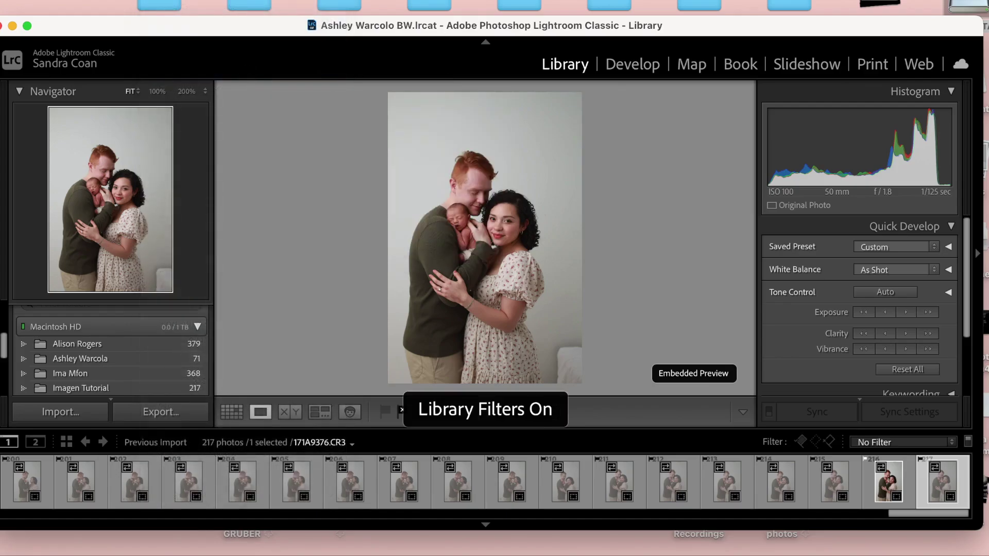
{"action": "left_click", "coordinate": [198, 1]}
{"action": "mouse_move", "coordinate": [253, 104]}
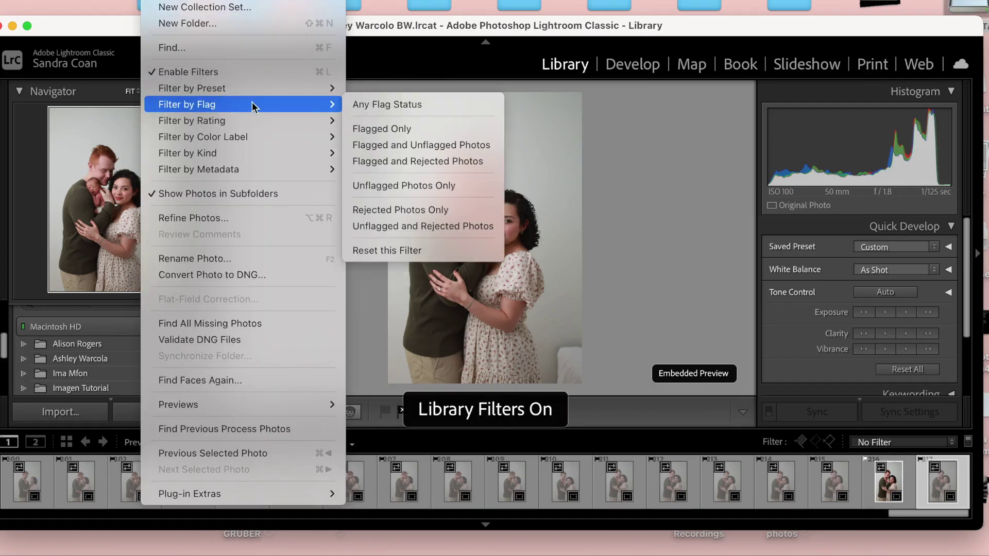
{"action": "left_click", "coordinate": [381, 129]}
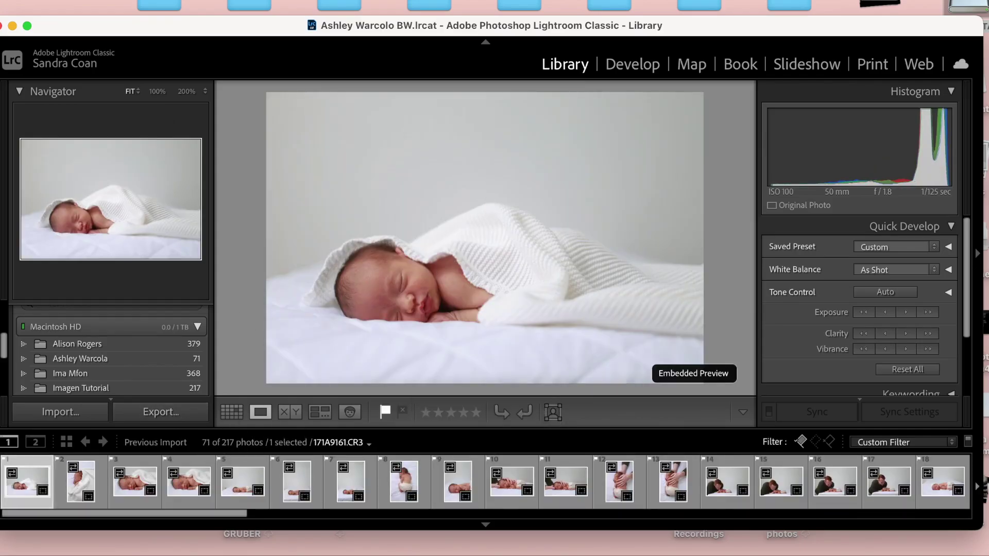
- Switch to the Imagen app, move its window fully into view and open the AI Profiles list
{"action": "left_click", "coordinate": [65, 151]}
{"action": "left_click", "coordinate": [632, 178]}
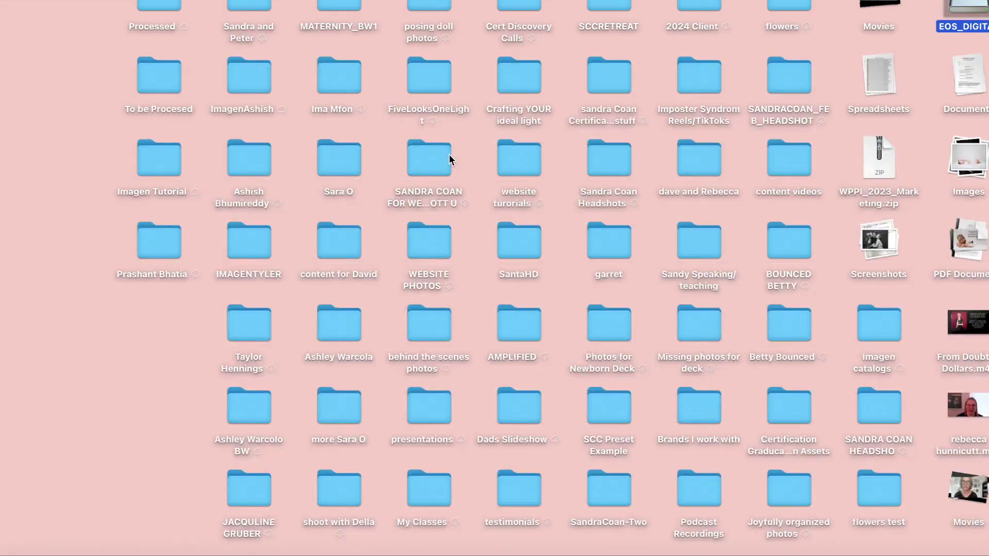
{"action": "left_click", "coordinate": [554, 554]}
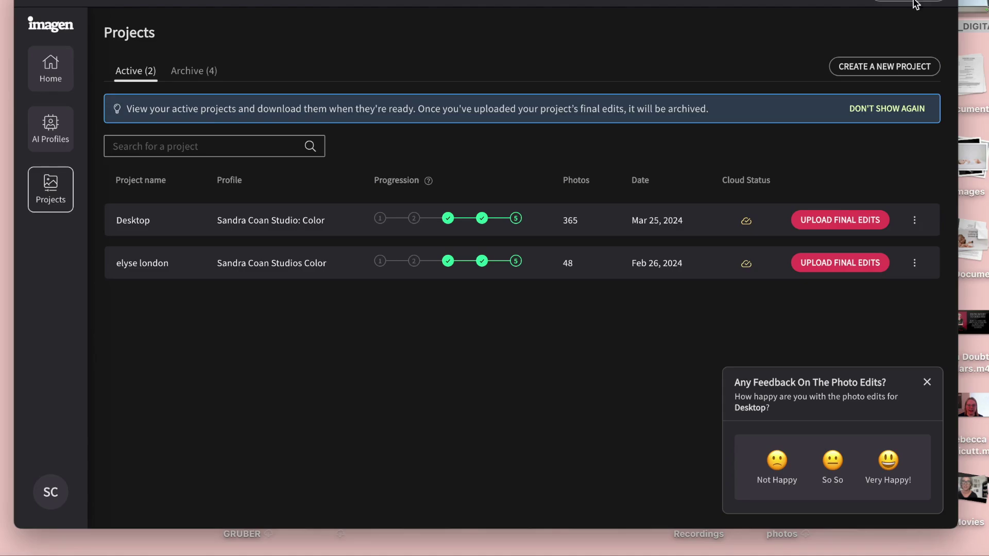
{"action": "left_click_drag", "start_coordinate": [956, 0], "coordinate": [951, 5]}
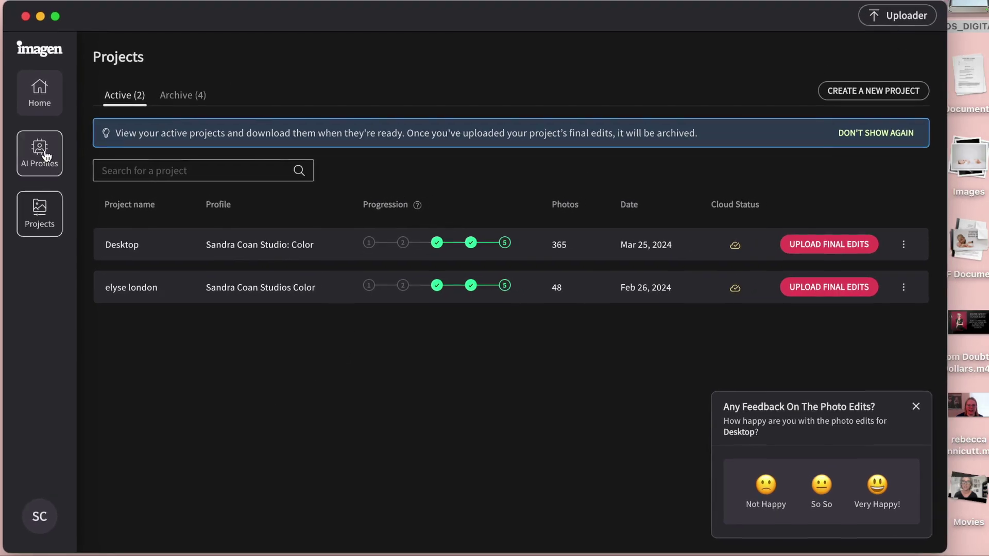
{"action": "left_click", "coordinate": [45, 156]}
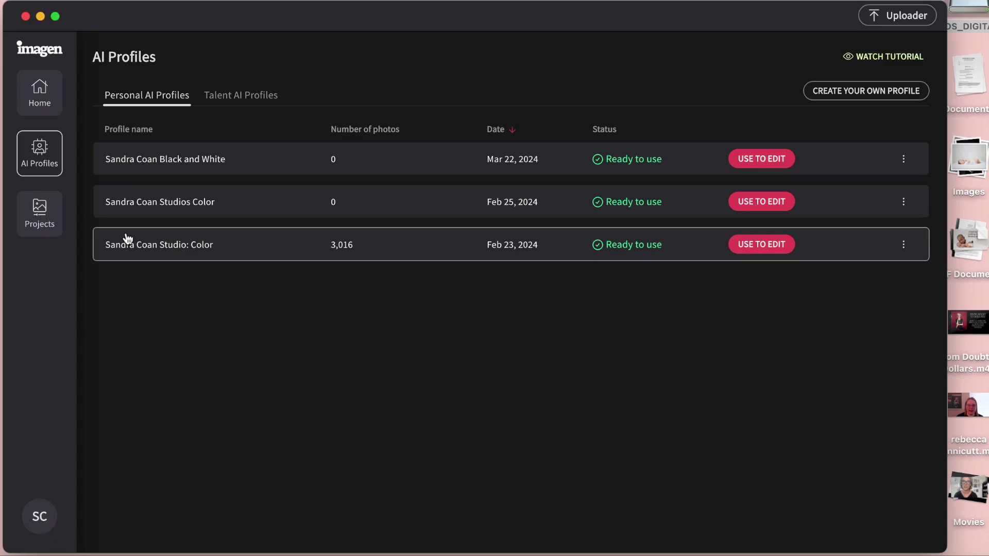
{"action": "left_click", "coordinate": [762, 245]}
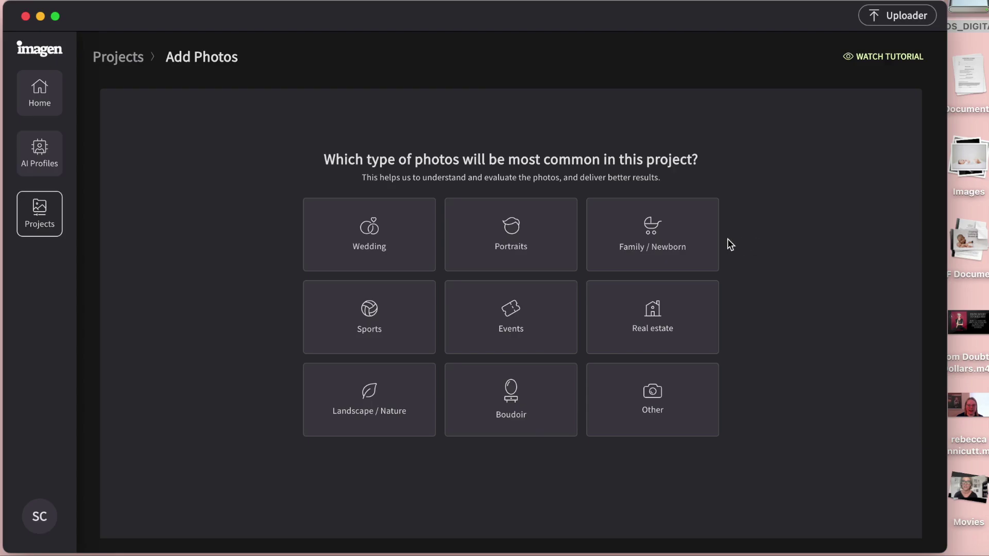
{"action": "left_click", "coordinate": [649, 230]}
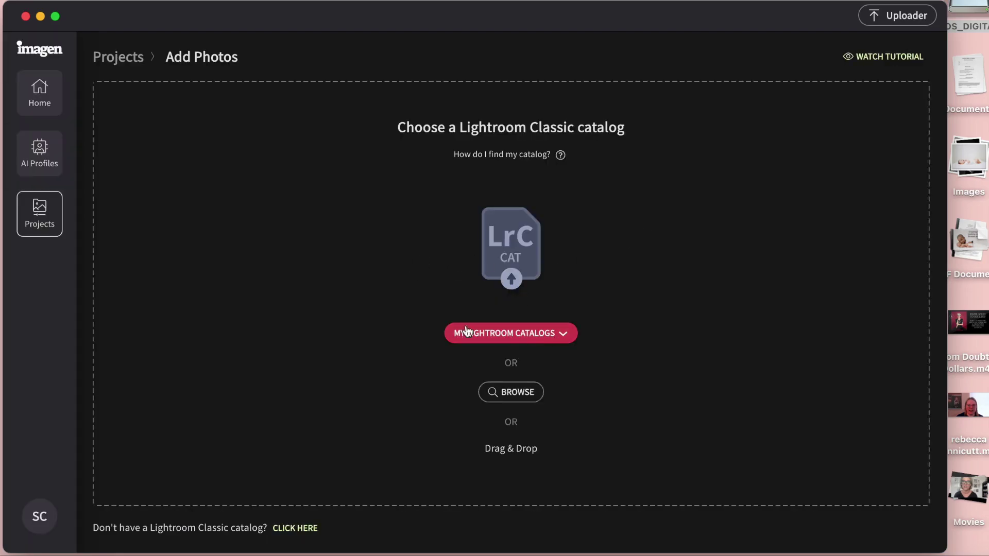
{"action": "left_click", "coordinate": [44, 164]}
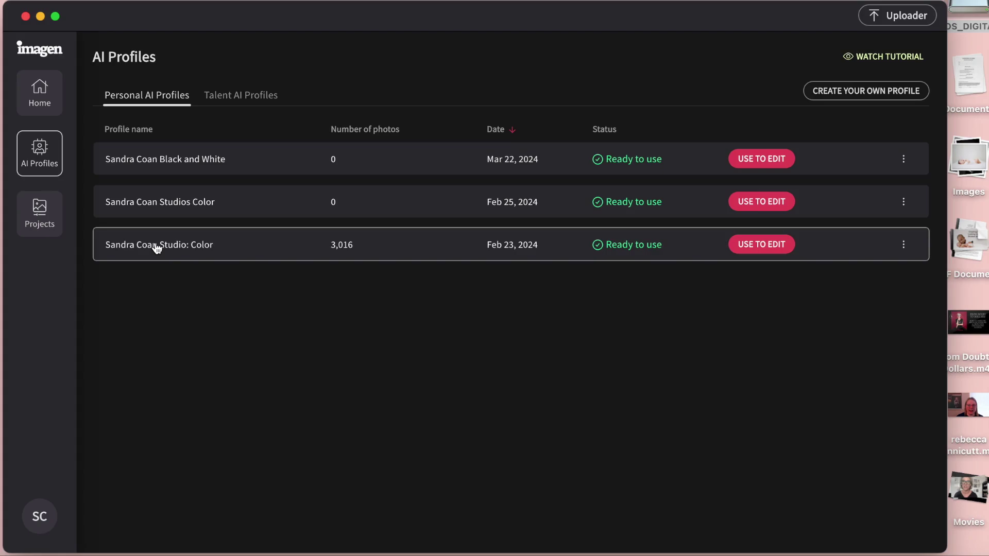
- Browse the Talent AI Profiles and return to the Personal AI Profiles list
{"action": "left_click", "coordinate": [248, 99]}
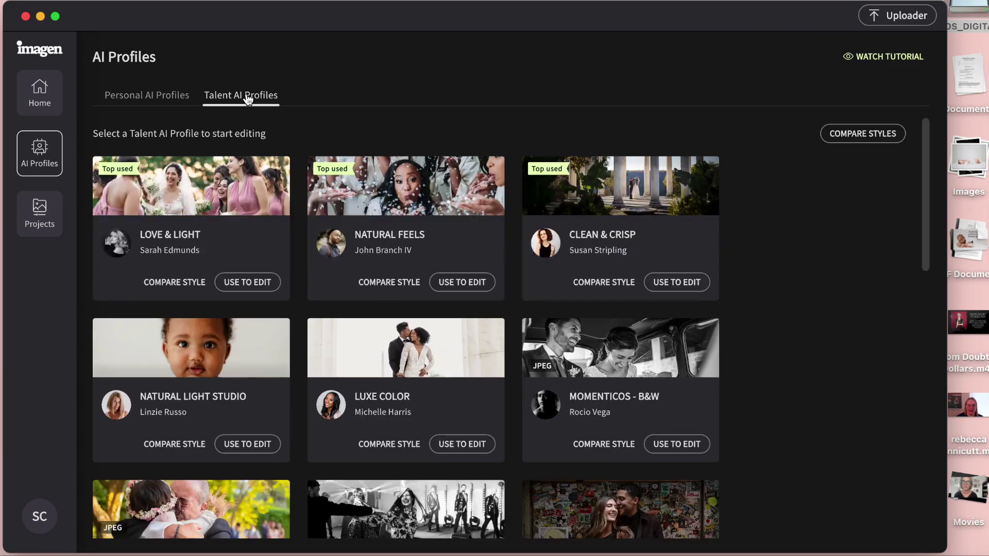
{"action": "scroll", "coordinate": [302, 329], "scroll_direction": "down", "scroll_amount": 6}
{"action": "scroll", "coordinate": [303, 328], "scroll_direction": "up", "scroll_amount": 6}
{"action": "left_click", "coordinate": [134, 96]}
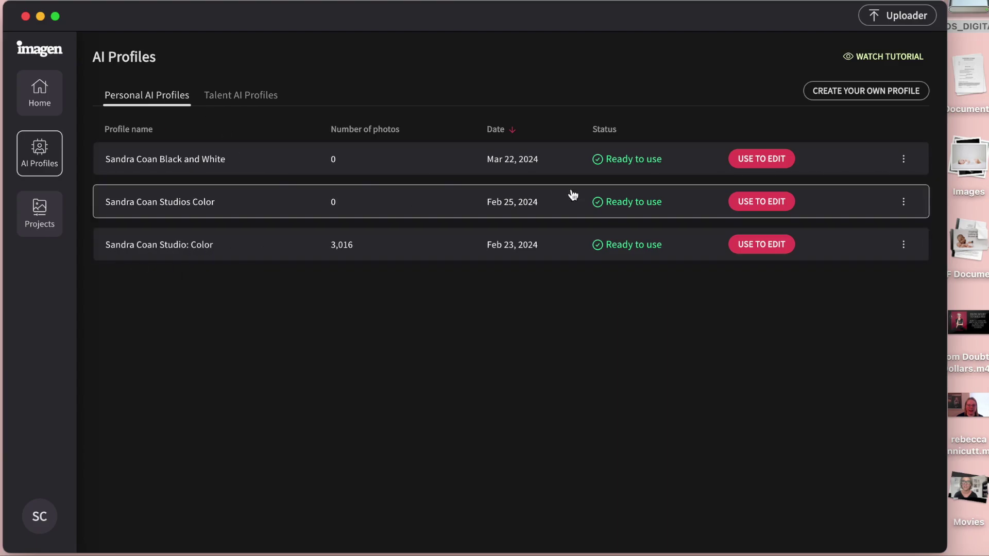
- Start a Family / Newborn project with the 3,016-photo studio color profile and load the client's BW Lightroom catalog
{"action": "left_click", "coordinate": [757, 246]}
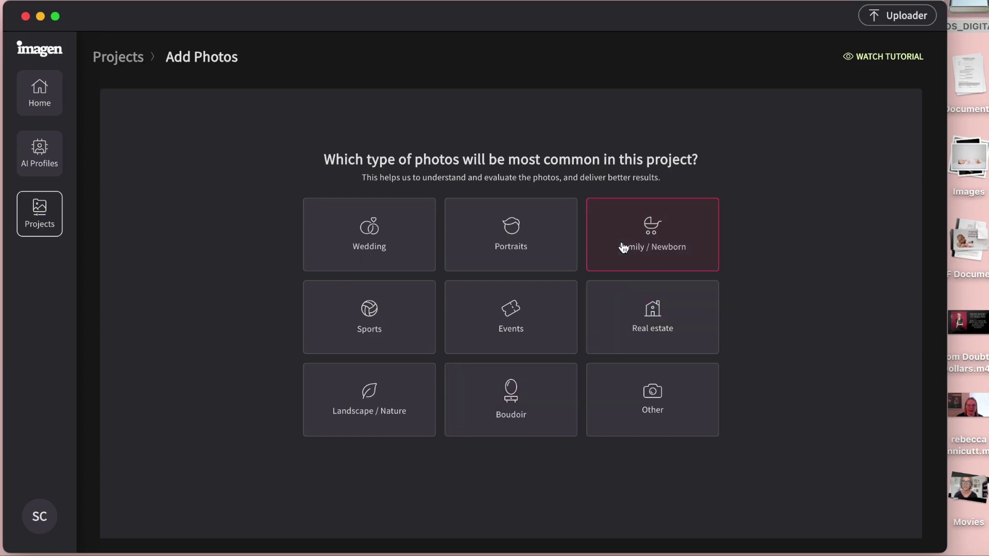
{"action": "left_click", "coordinate": [653, 226]}
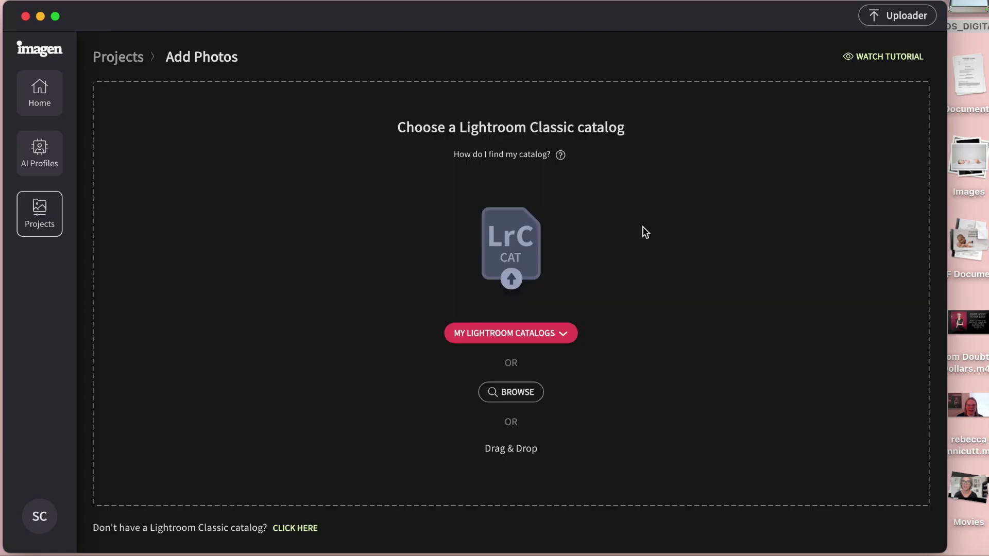
{"action": "left_click", "coordinate": [550, 333]}
{"action": "left_click", "coordinate": [509, 357]}
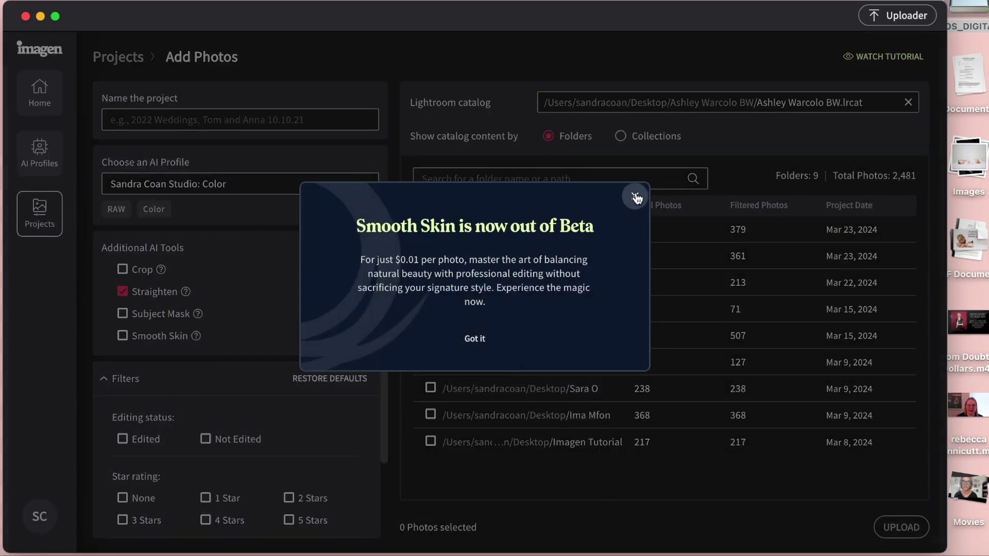
{"action": "left_click", "coordinate": [635, 198]}
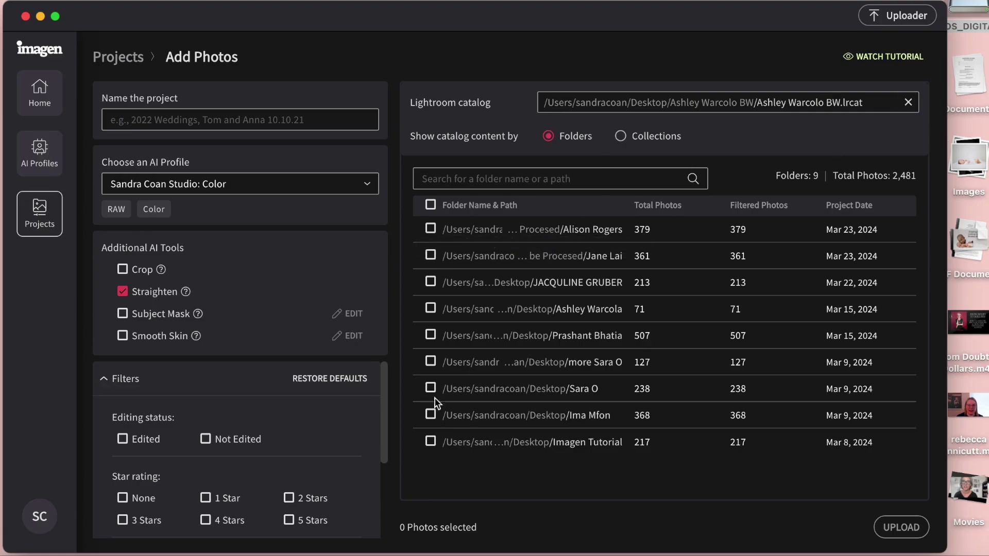
- Select the Imagen Tutorial folder, limit the photos to Flagged, and upload the project for editing
{"action": "left_click", "coordinate": [431, 443]}
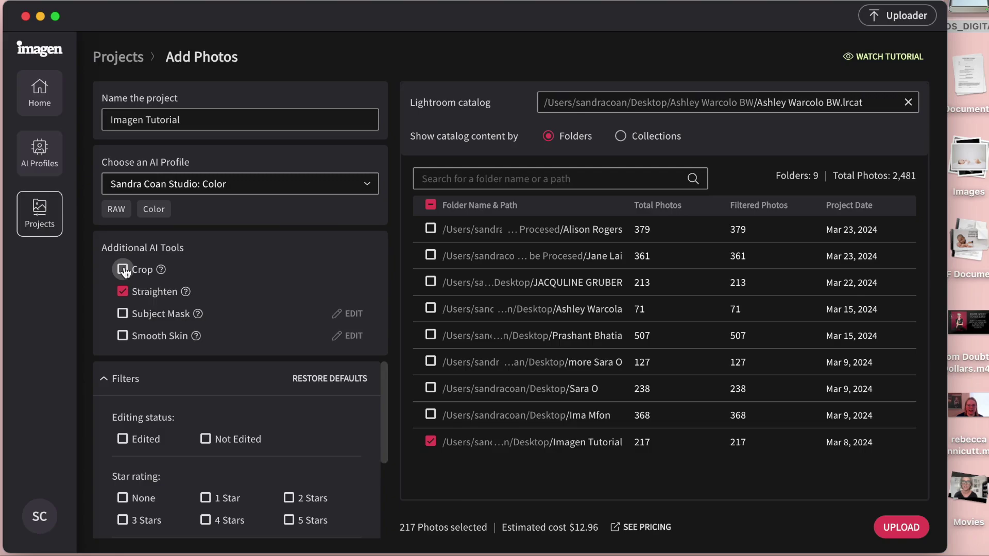
{"action": "mouse_move", "coordinate": [204, 297]}
{"action": "scroll", "coordinate": [245, 408], "scroll_direction": "down", "scroll_amount": 3}
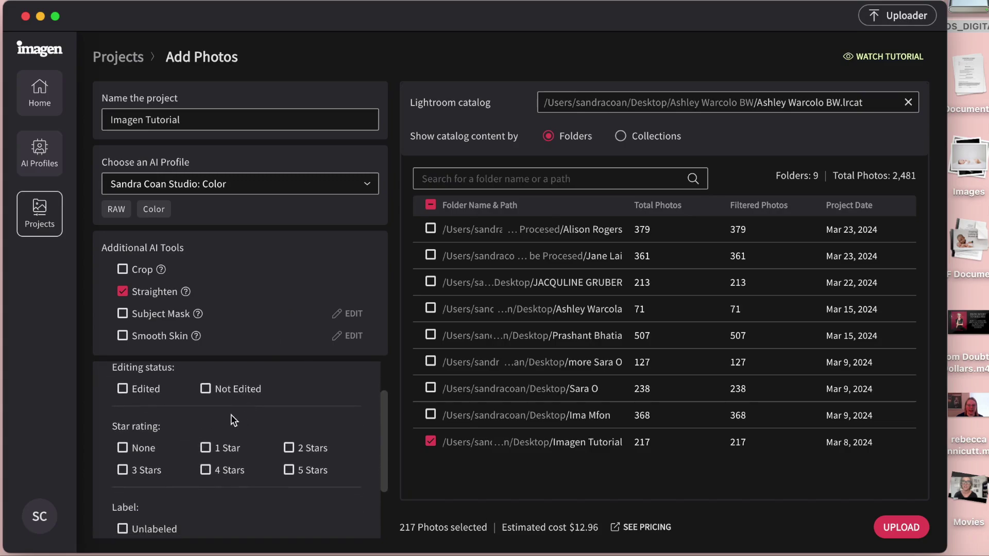
{"action": "scroll", "coordinate": [231, 415], "scroll_direction": "down", "scroll_amount": 2}
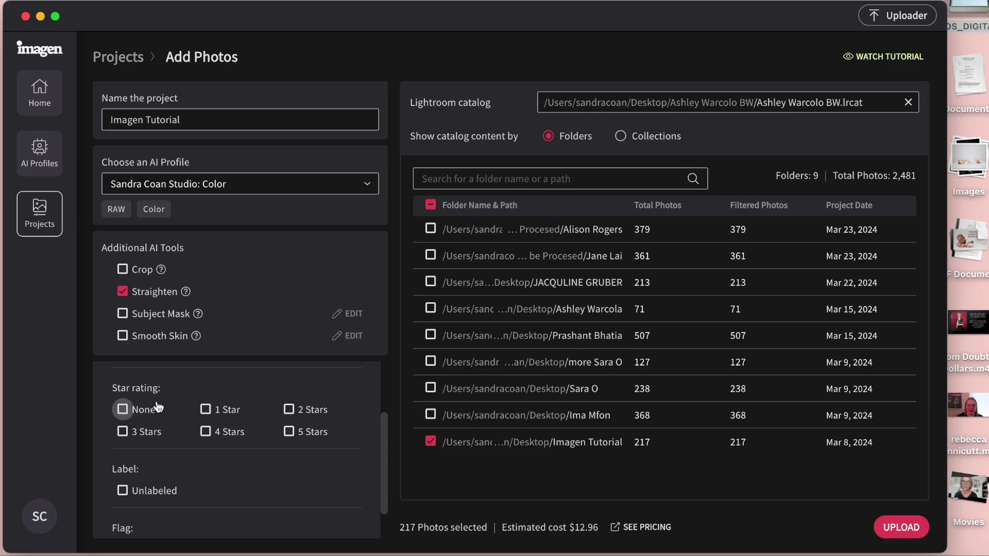
{"action": "scroll", "coordinate": [168, 405], "scroll_direction": "down", "scroll_amount": 2}
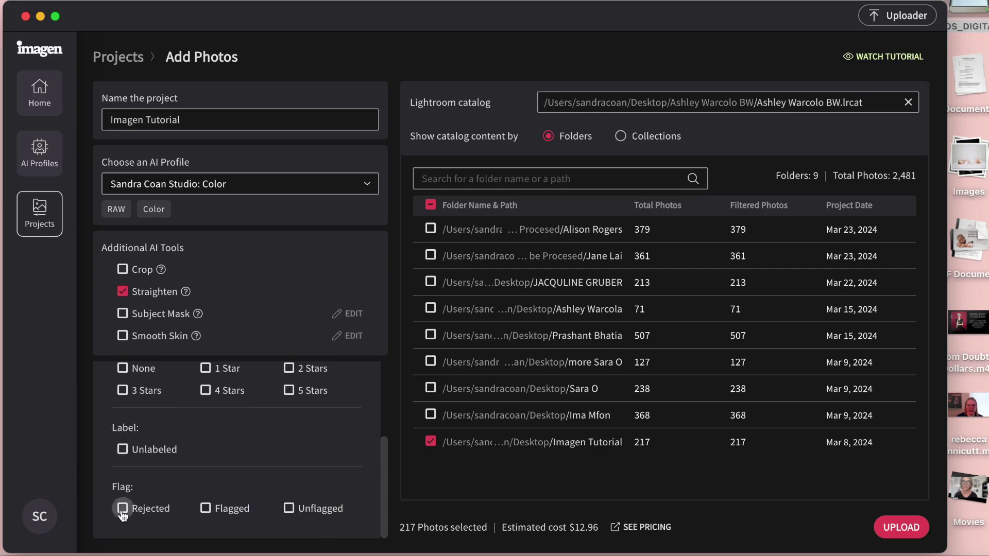
{"action": "left_click", "coordinate": [206, 509]}
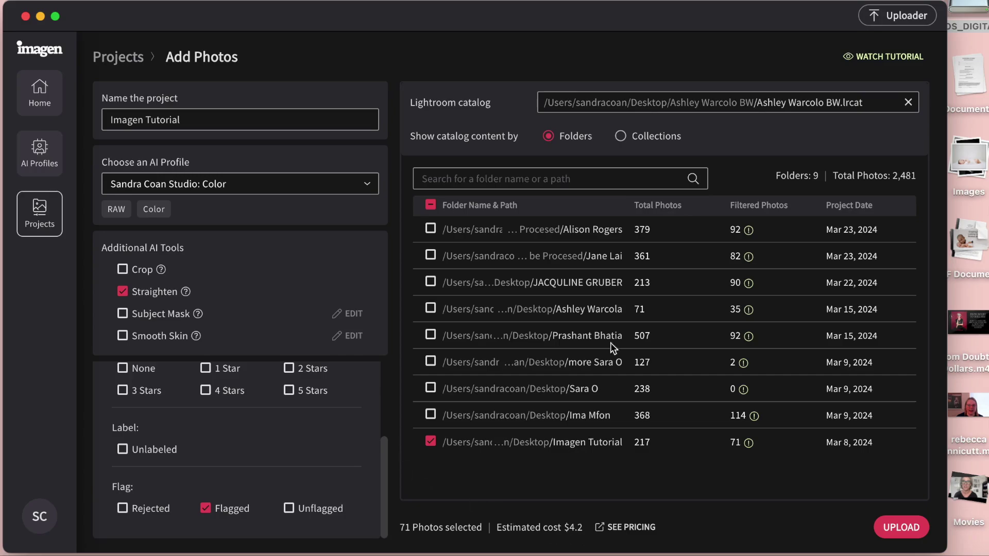
{"action": "left_click", "coordinate": [904, 531]}
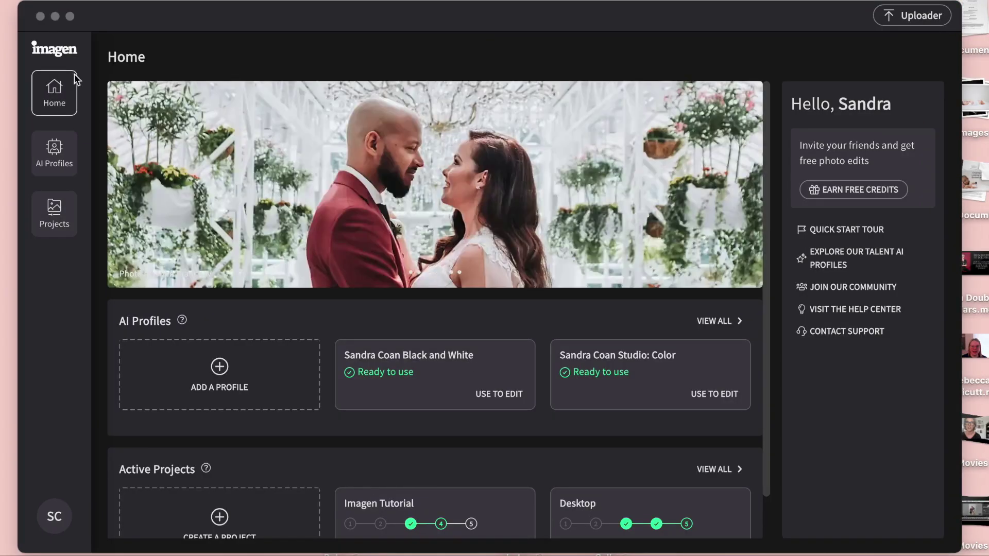
- Download the finished edits of the Imagen Tutorial project into its Lightroom catalog
{"action": "left_click", "coordinate": [50, 213]}
{"action": "left_click", "coordinate": [50, 216]}
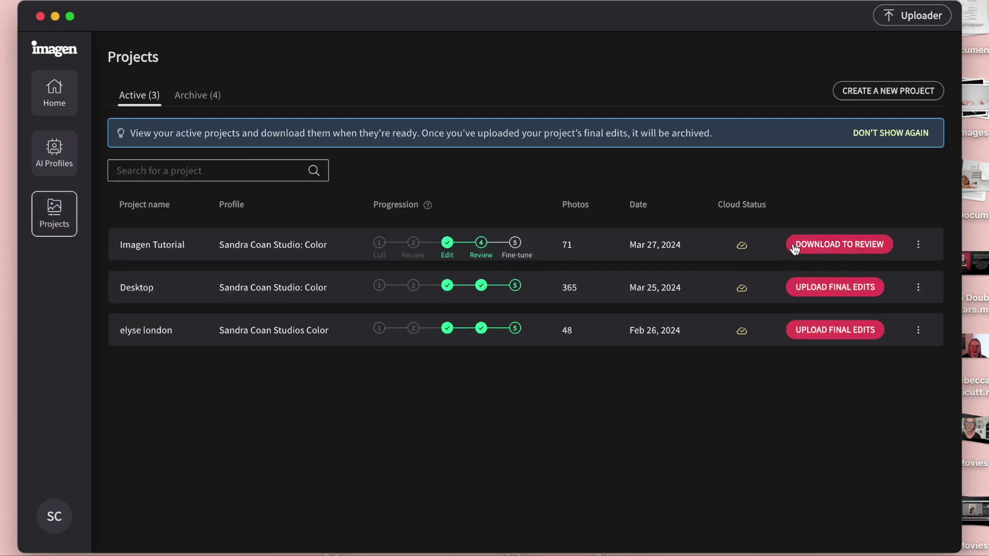
{"action": "left_click", "coordinate": [821, 247]}
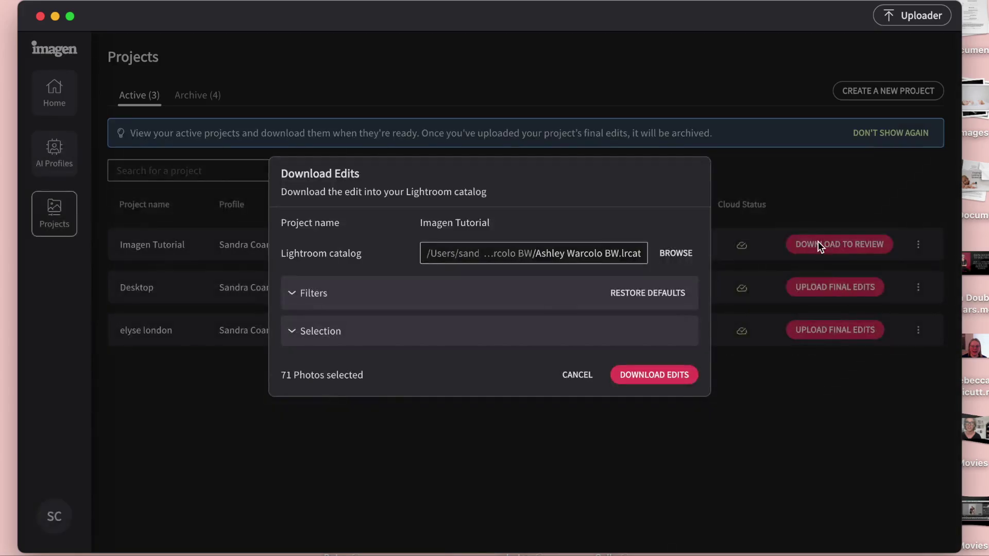
{"action": "left_click", "coordinate": [649, 374]}
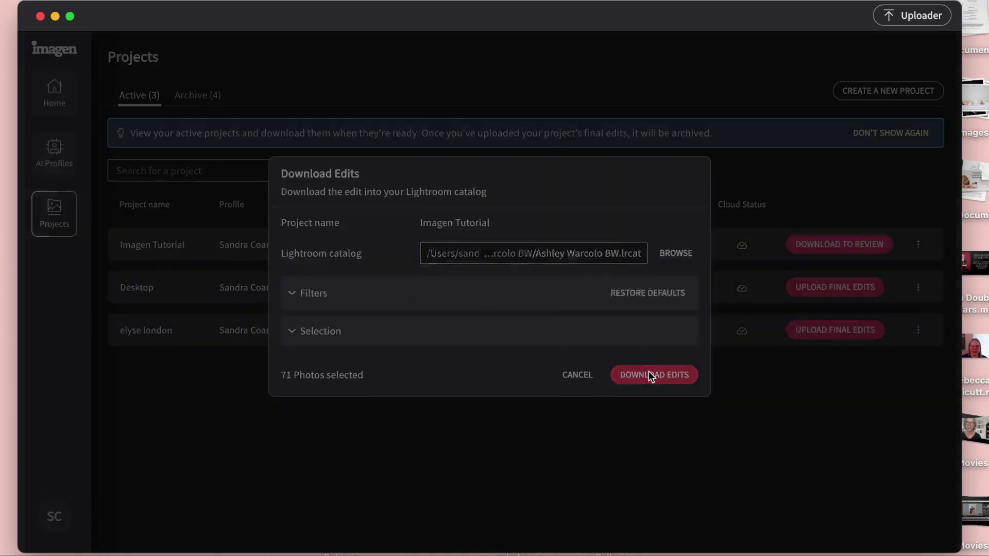
{"action": "left_click", "coordinate": [612, 318]}
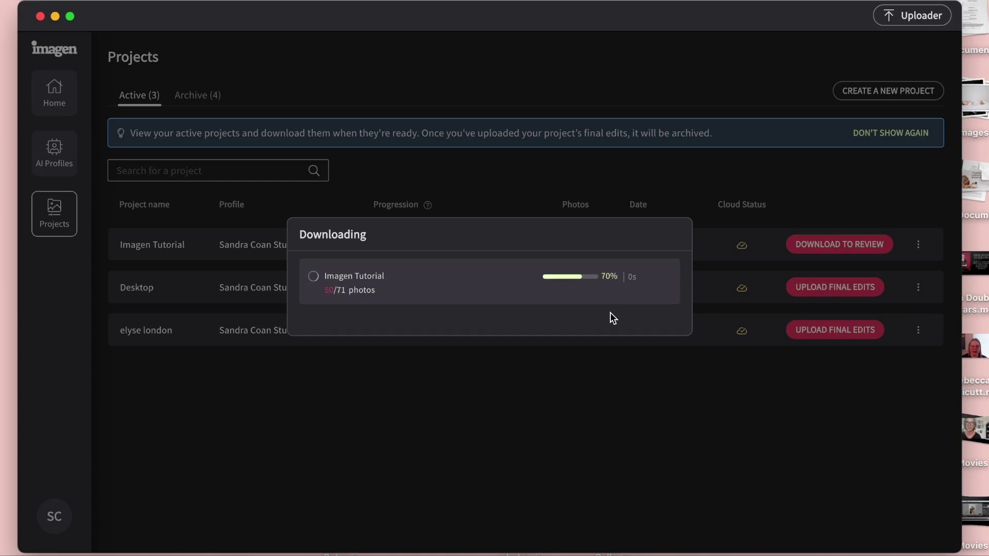
{"action": "left_click", "coordinate": [641, 343]}
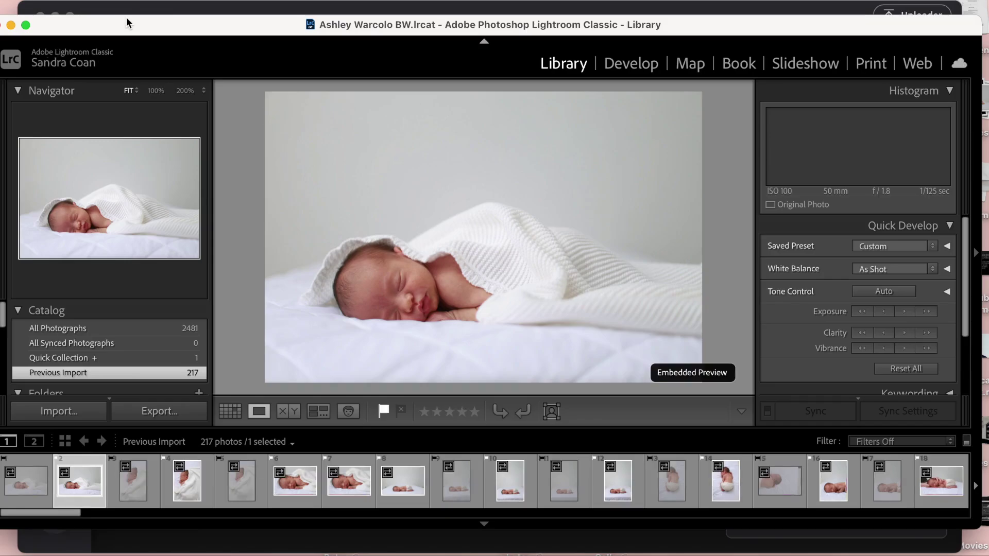
- In Lightroom Classic, enable the library filters and open an edited photo of the mother with the baby
{"action": "left_click", "coordinate": [159, 1]}
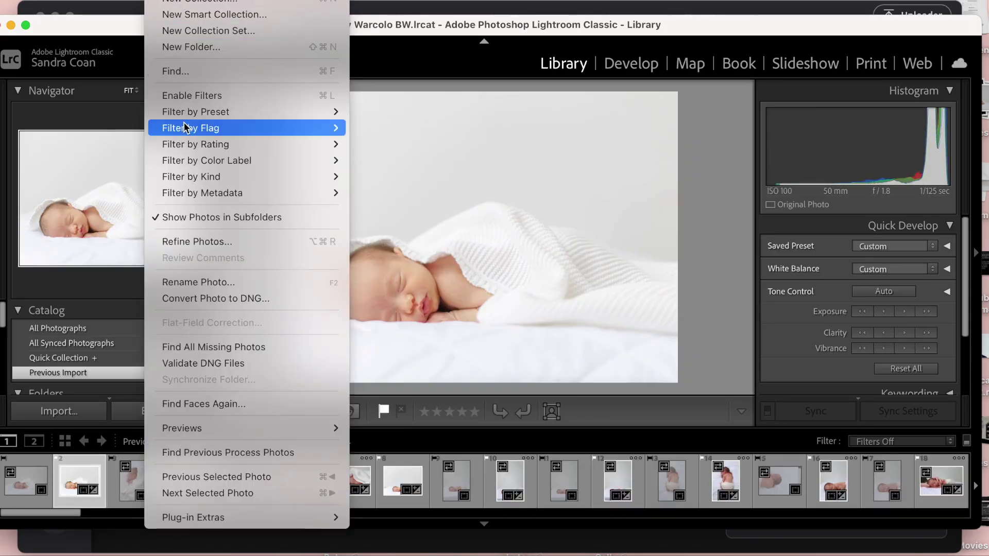
{"action": "left_click", "coordinate": [179, 97]}
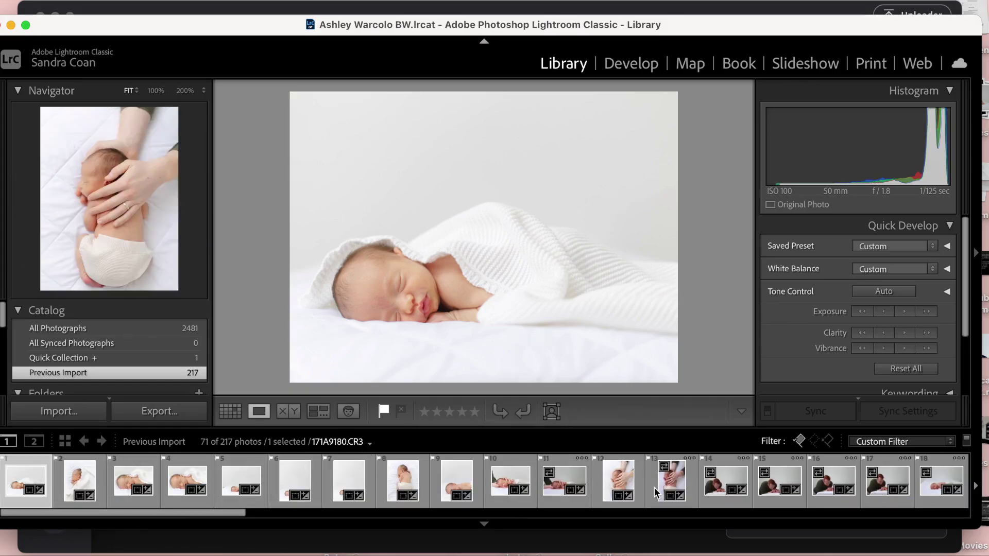
{"action": "scroll", "coordinate": [546, 484], "scroll_direction": "down", "scroll_amount": 5}
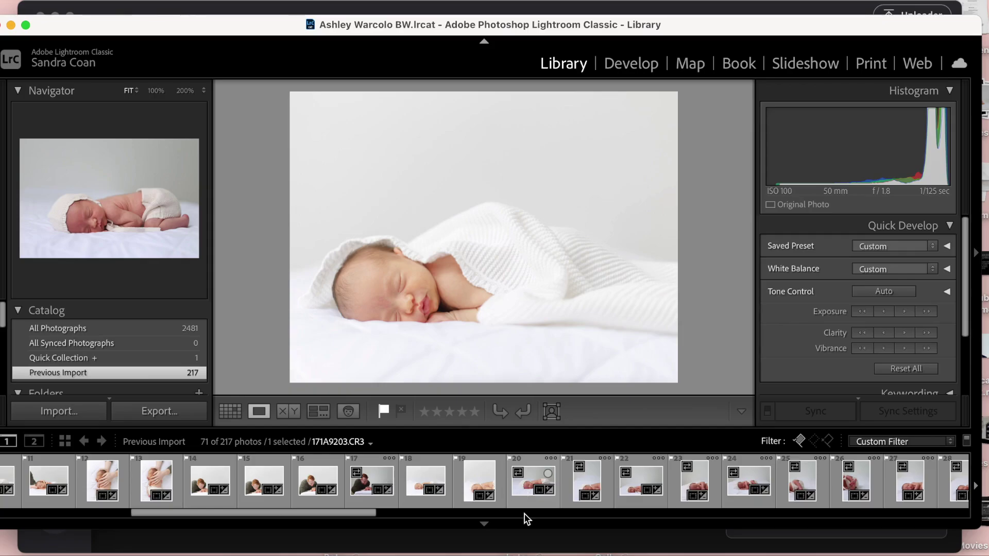
{"action": "scroll", "coordinate": [654, 486], "scroll_direction": "down", "scroll_amount": 6}
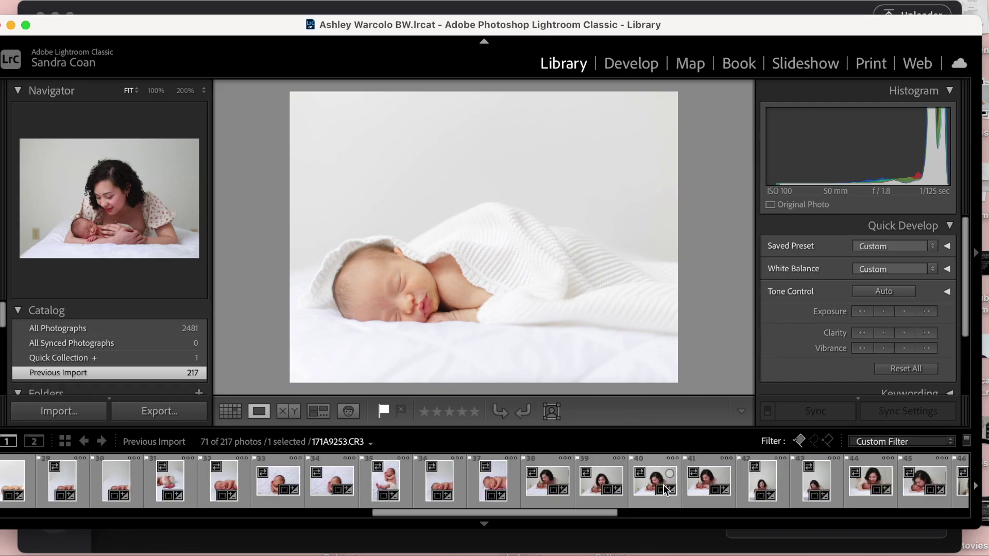
{"action": "left_click", "coordinate": [550, 484]}
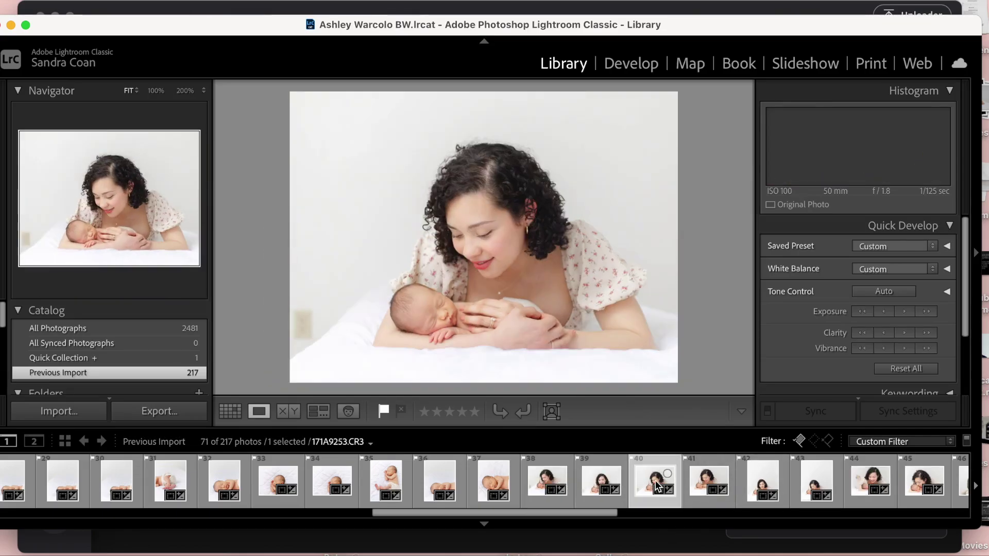
- View edited portrait 59 of the father with the baby and family portrait 70 near the end of the set
{"action": "scroll", "coordinate": [850, 479], "scroll_direction": "right", "scroll_amount": 10}
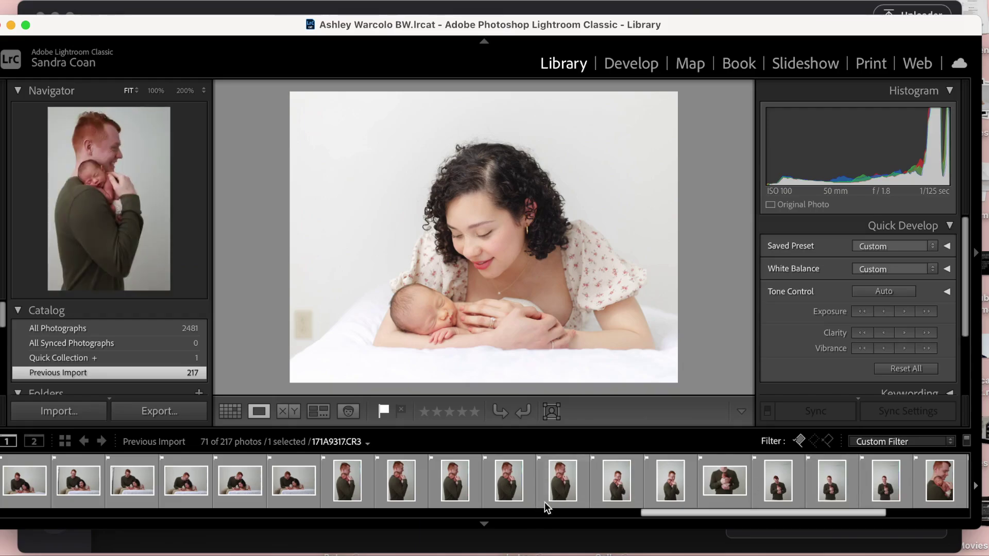
{"action": "left_click", "coordinate": [614, 481]}
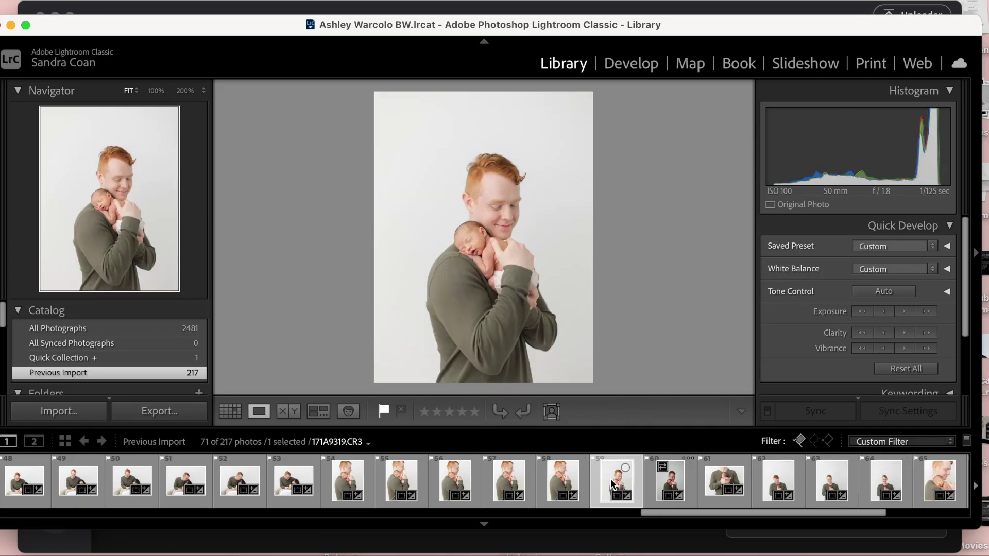
{"action": "scroll", "coordinate": [721, 481], "scroll_direction": "right", "scroll_amount": 6}
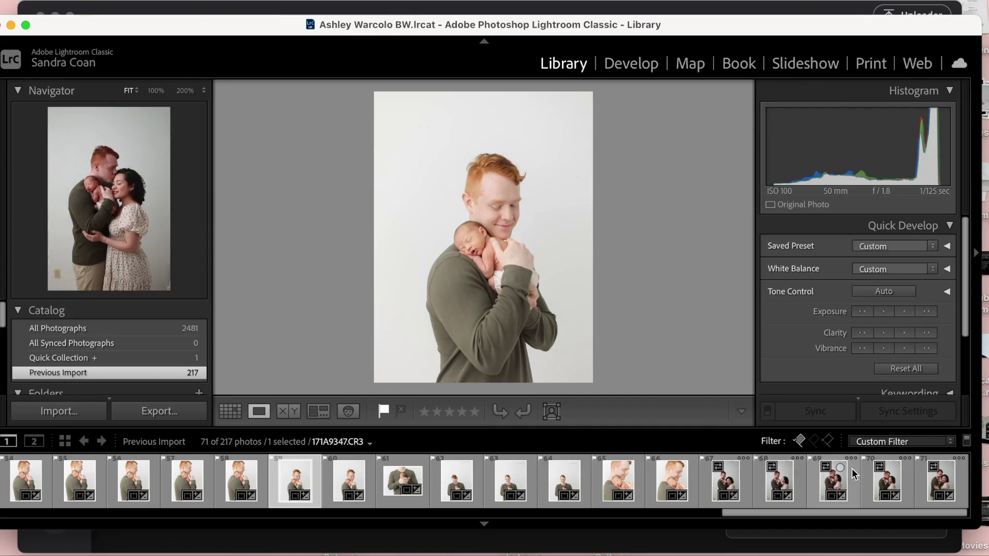
{"action": "left_click", "coordinate": [885, 482]}
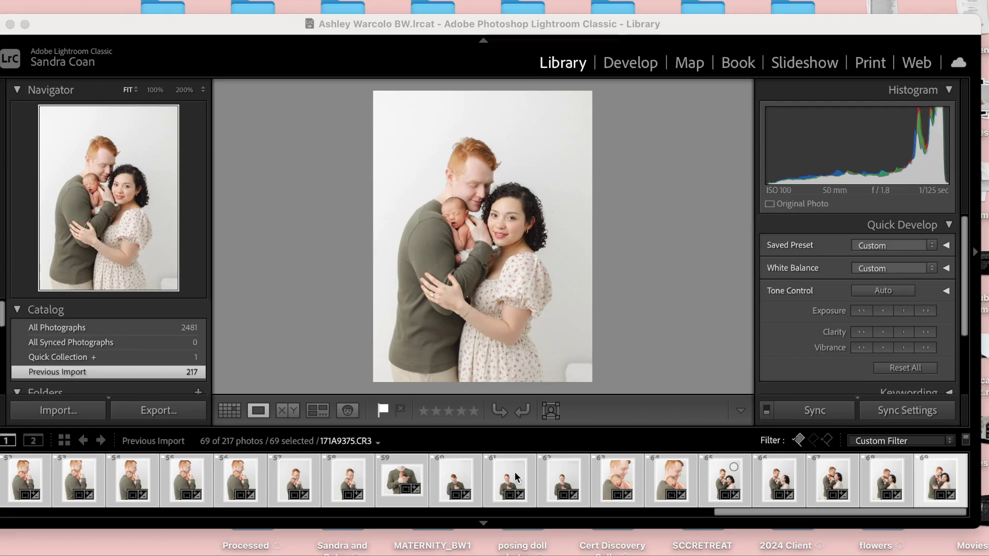
- Review the edits across the selected photos, viewing father portraits 61 and 57 and mother-and-baby photo 42
{"action": "scroll", "coordinate": [515, 476], "scroll_direction": "left", "scroll_amount": 10}
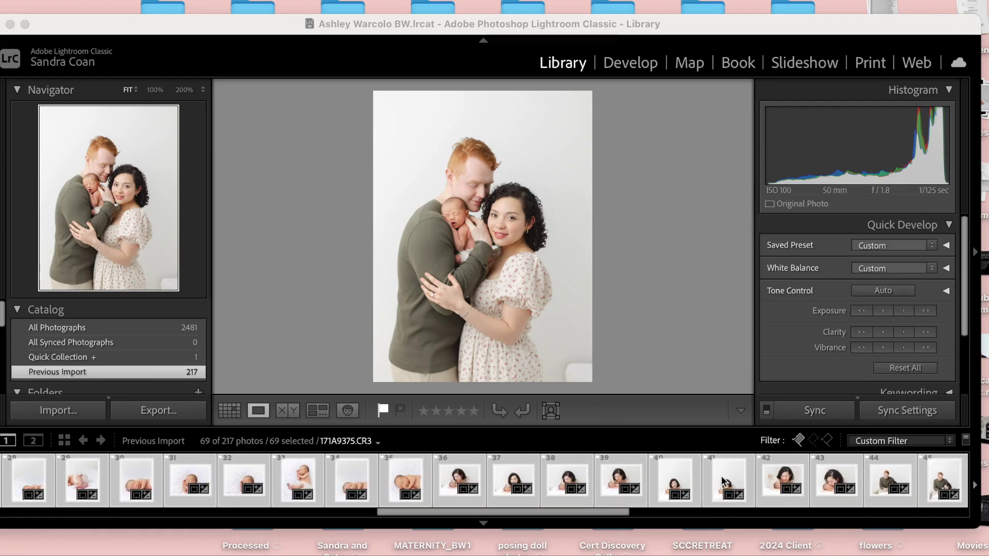
{"action": "scroll", "coordinate": [772, 483], "scroll_direction": "right", "scroll_amount": 10}
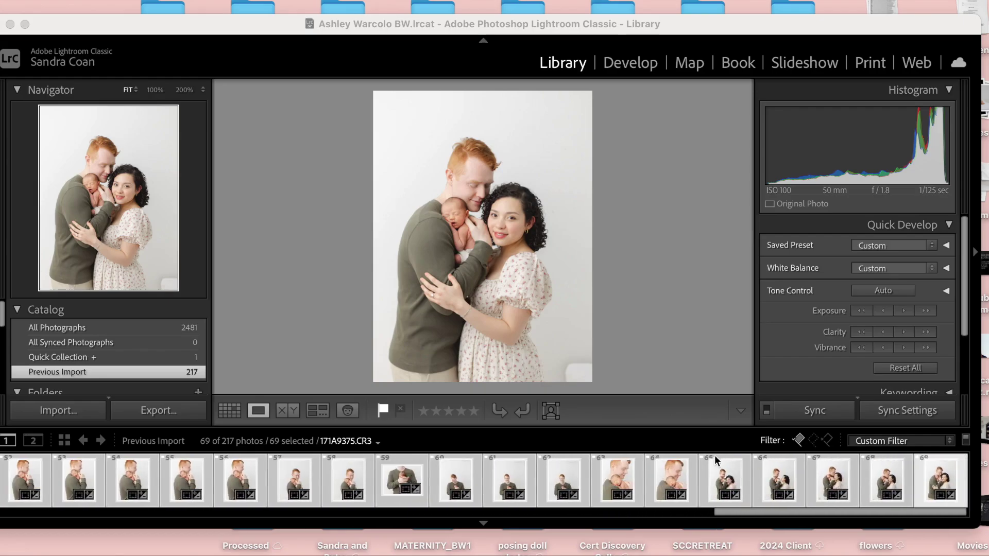
{"action": "left_click", "coordinate": [511, 481]}
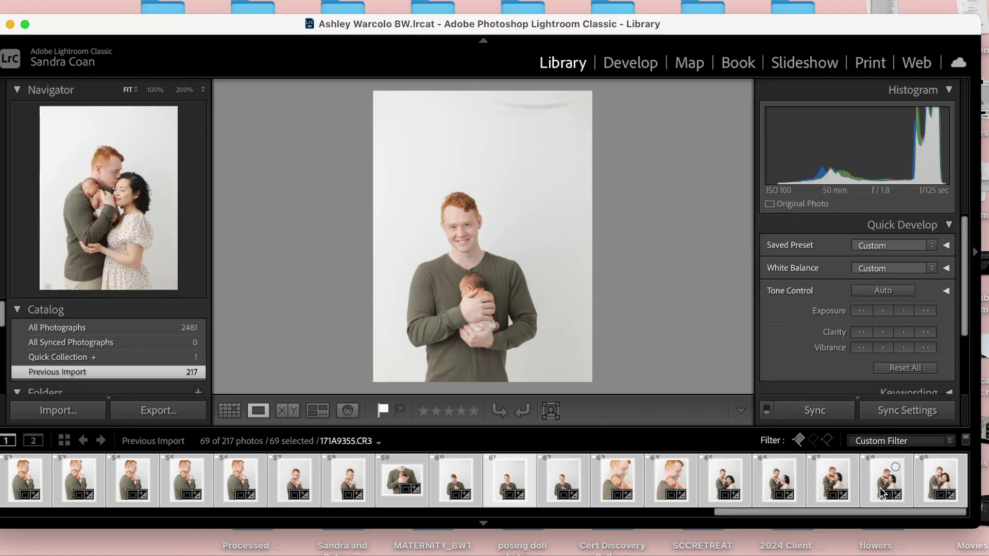
{"action": "left_click", "coordinate": [292, 485]}
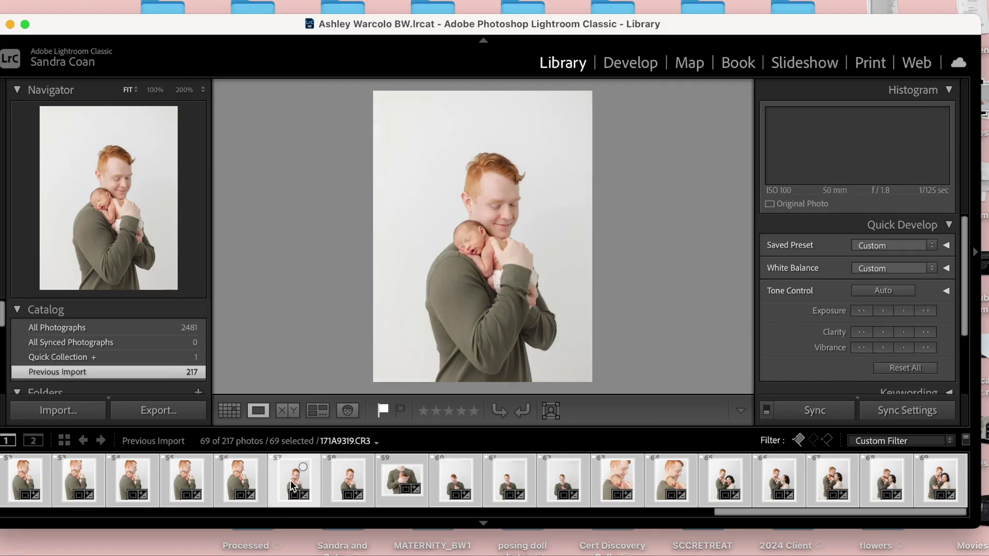
{"action": "scroll", "coordinate": [329, 481], "scroll_direction": "left", "scroll_amount": 5}
{"action": "left_click", "coordinate": [398, 484]}
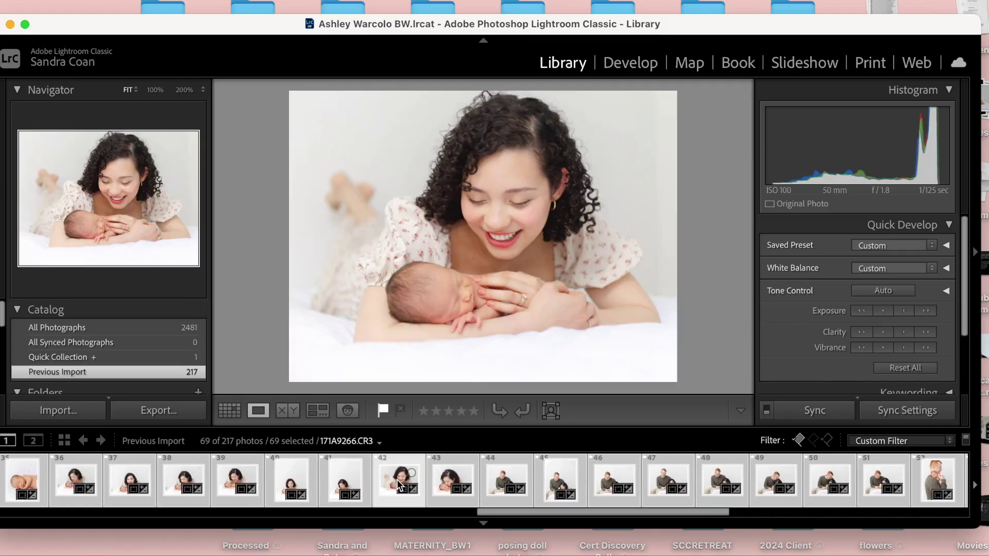
{"action": "scroll", "coordinate": [309, 500], "scroll_direction": "left", "scroll_amount": 6}
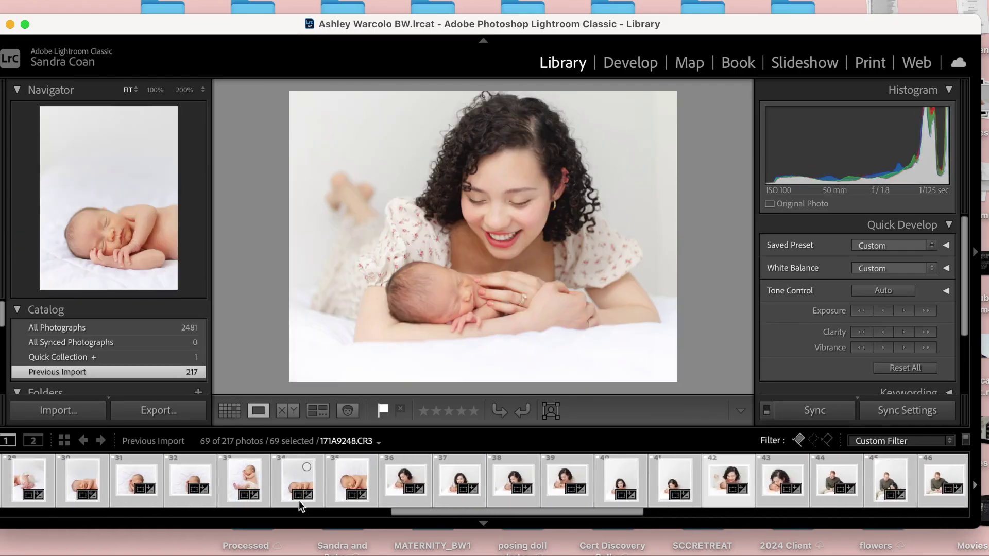
- View the edits of sleeping newborn photos 34 and 32 from the selected set
{"action": "left_click", "coordinate": [307, 487]}
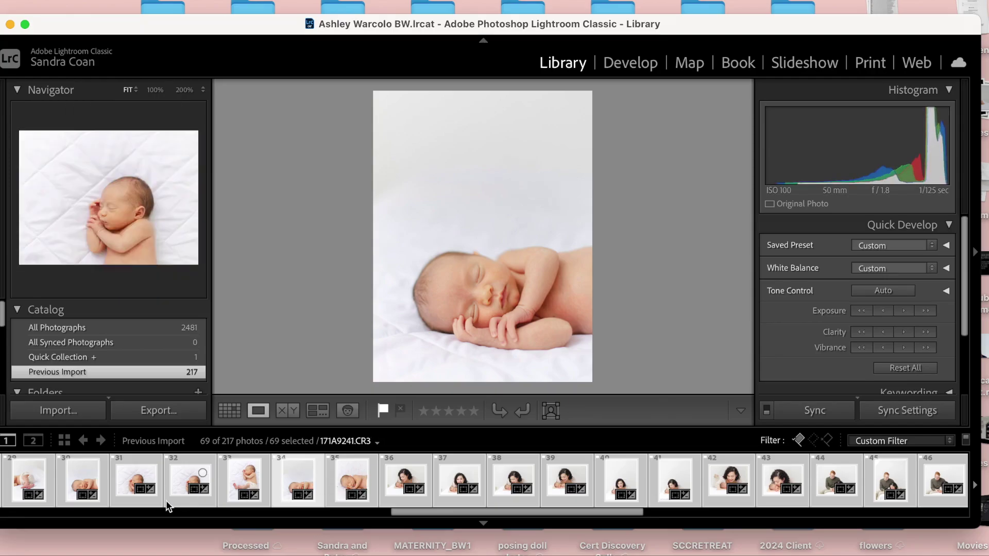
{"action": "left_click", "coordinate": [188, 481]}
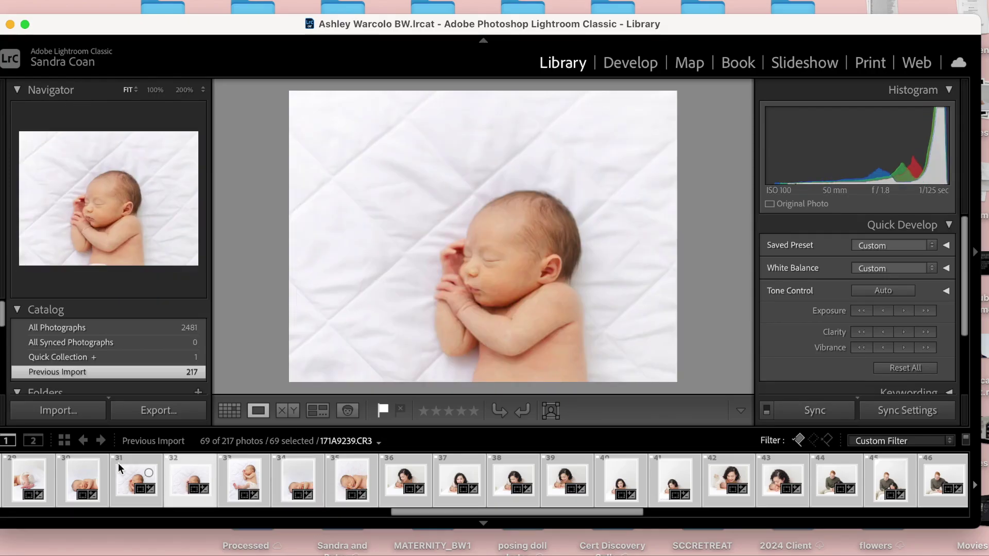
- Reposition the crop of newborn photo 32 in Develop, shifting the image left within the frame to centre the baby, and apply it
{"action": "left_click", "coordinate": [629, 58]}
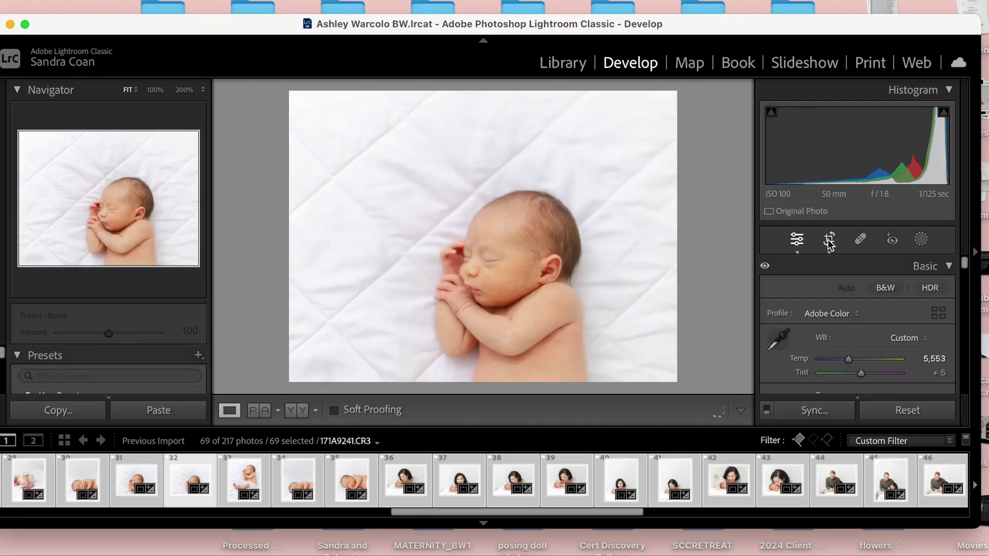
{"action": "left_click", "coordinate": [830, 240]}
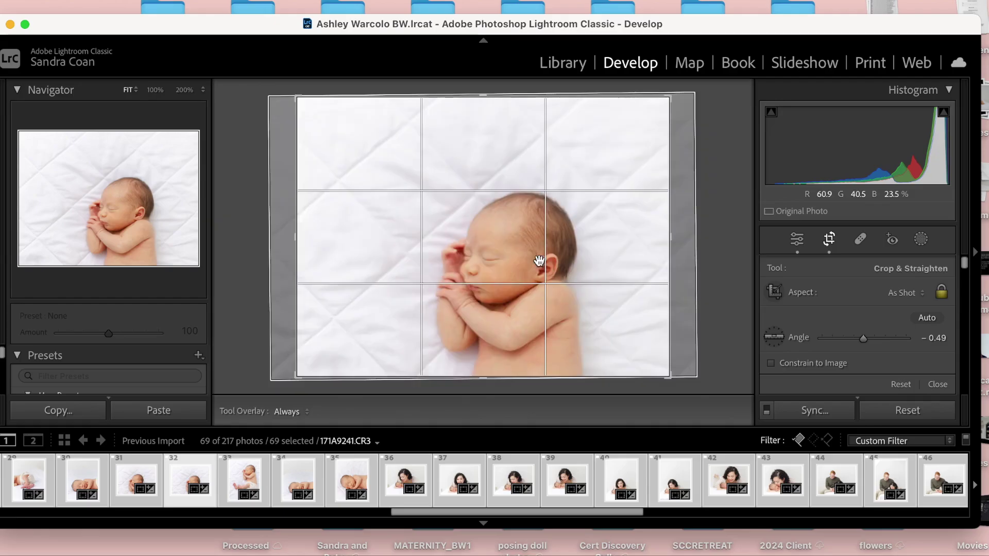
{"action": "left_click_drag", "start_coordinate": [547, 251], "coordinate": [400, 278]}
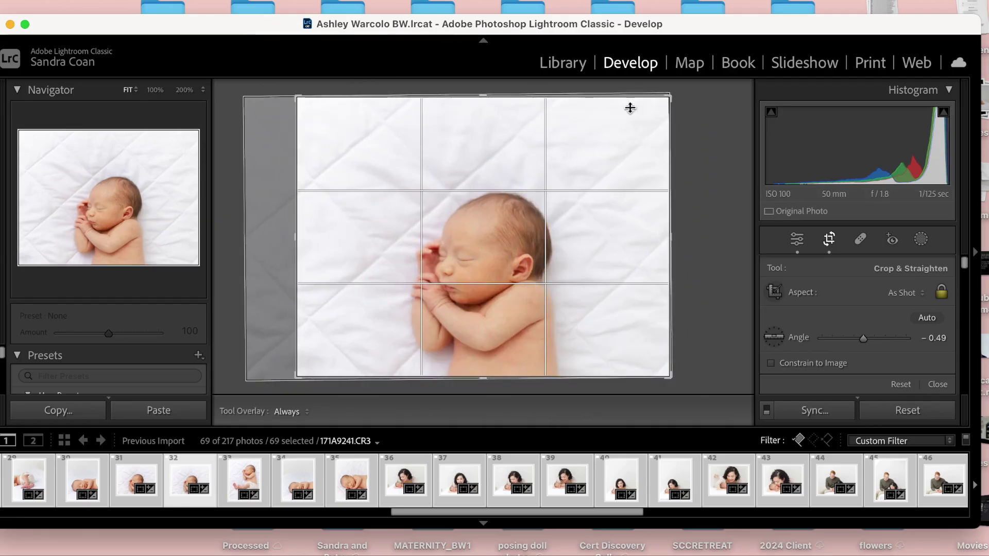
{"action": "left_click", "coordinate": [829, 240]}
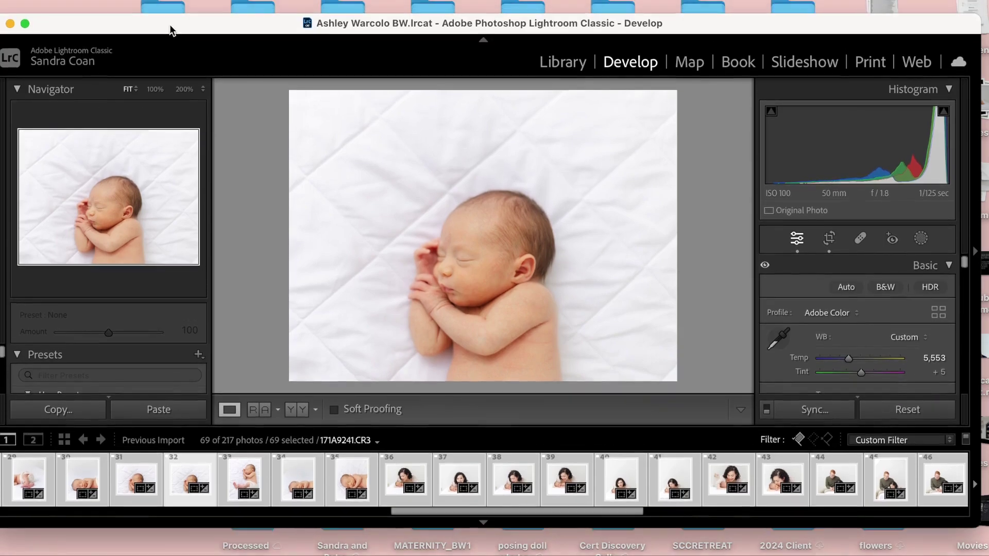
{"action": "left_click_drag", "start_coordinate": [171, 26], "coordinate": [171, 25]}
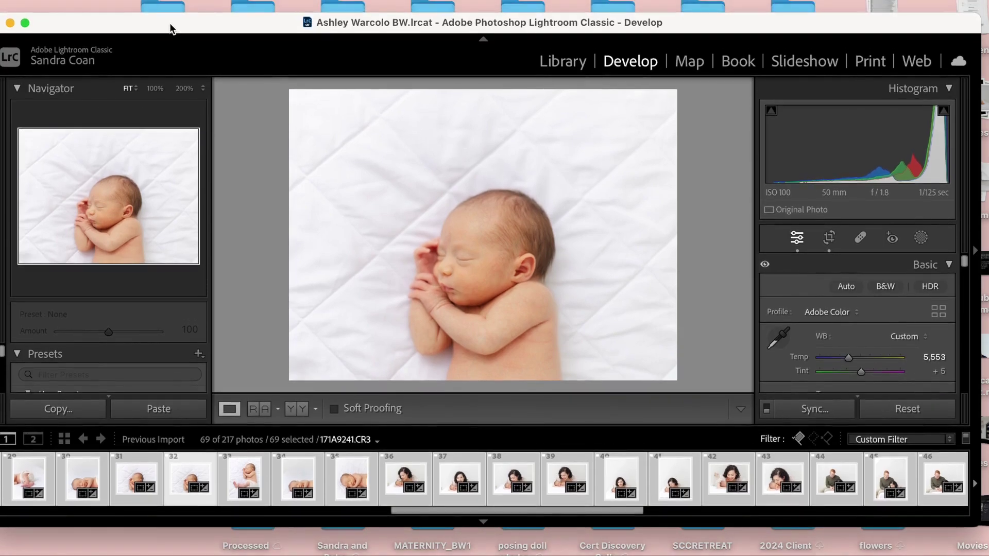